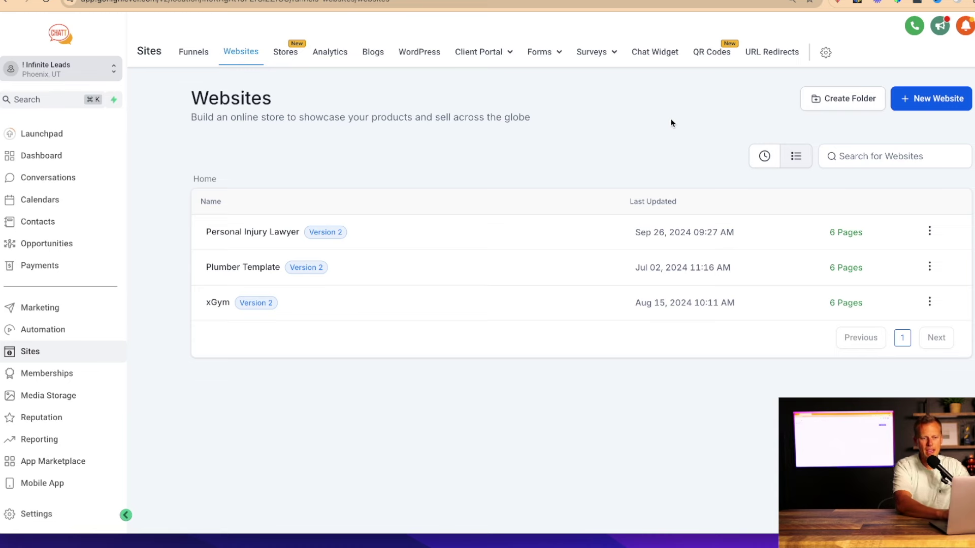
left_click(926, 101)
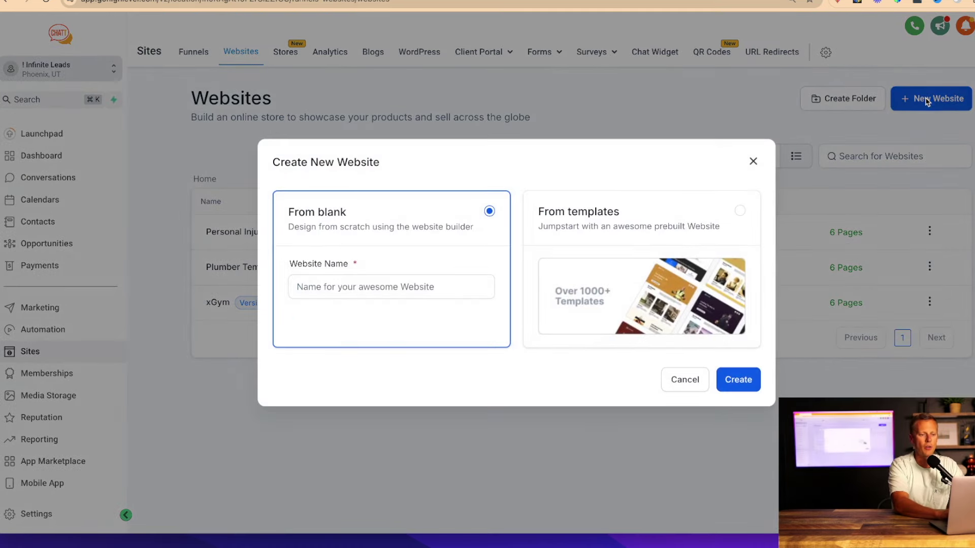
left_click(720, 220)
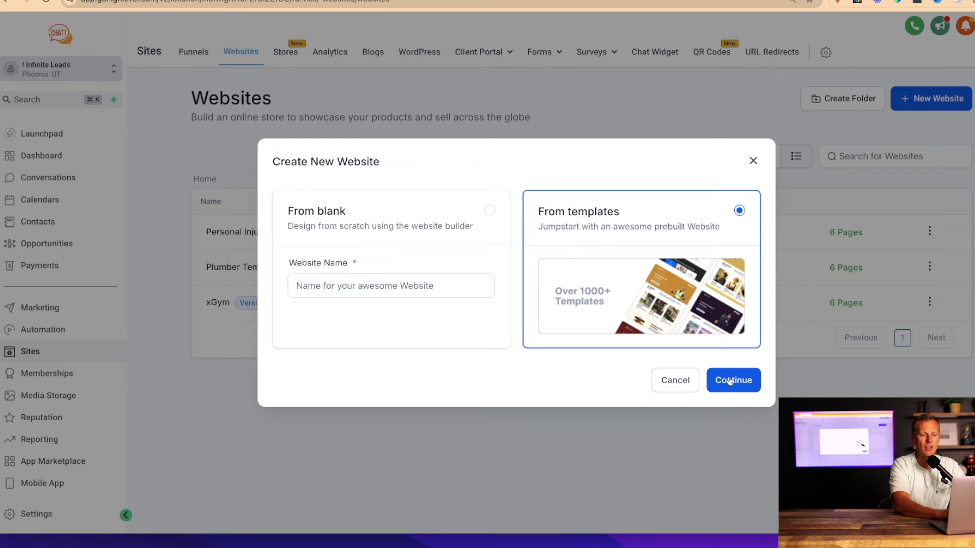
left_click(729, 381)
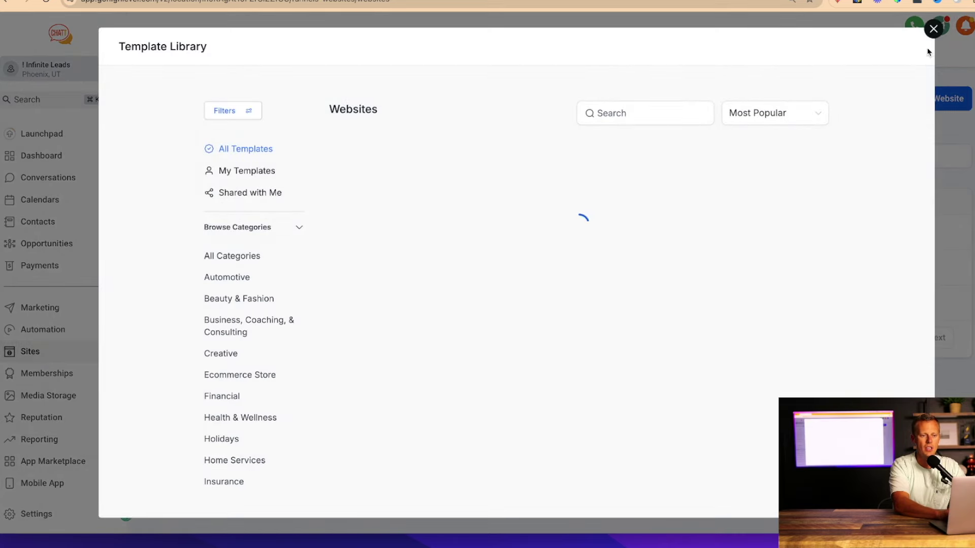
left_click(933, 29)
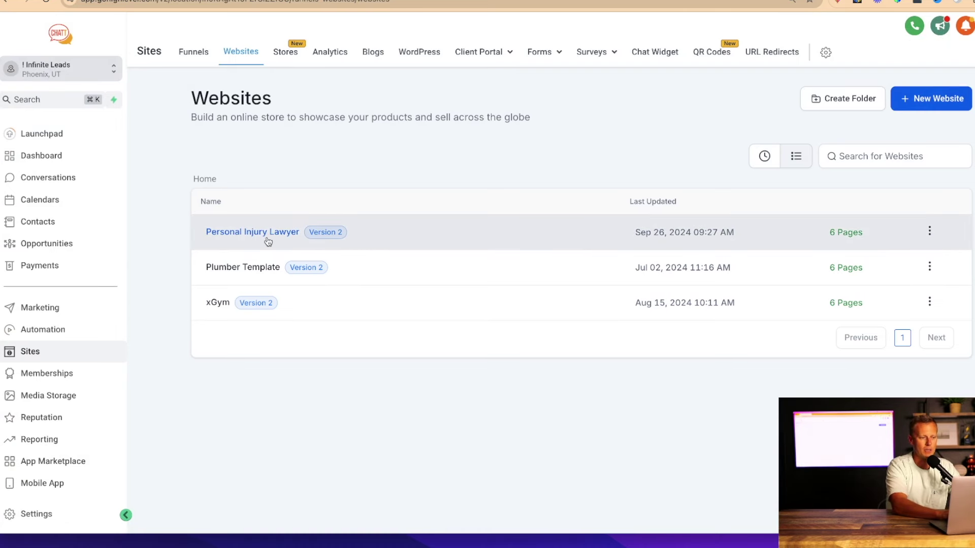
Step: Open the Personal Injury Lawyer website and preview its Home page, closing the preview when done
left_click(267, 238)
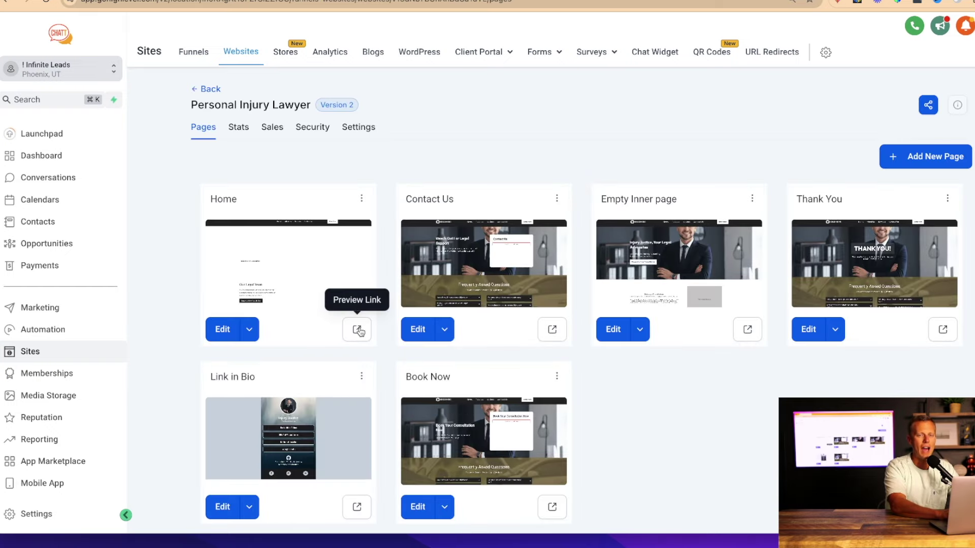
left_click(358, 329)
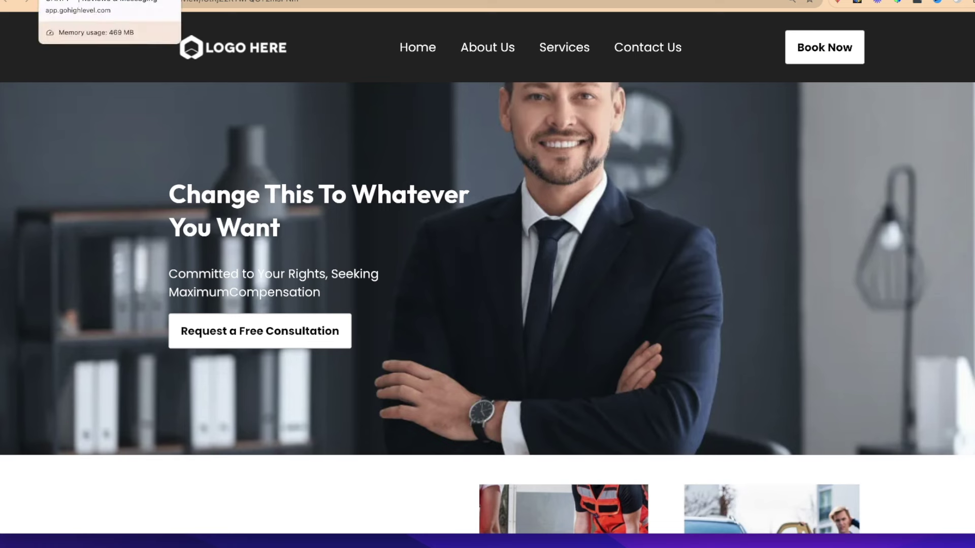
key("ctrl+w")
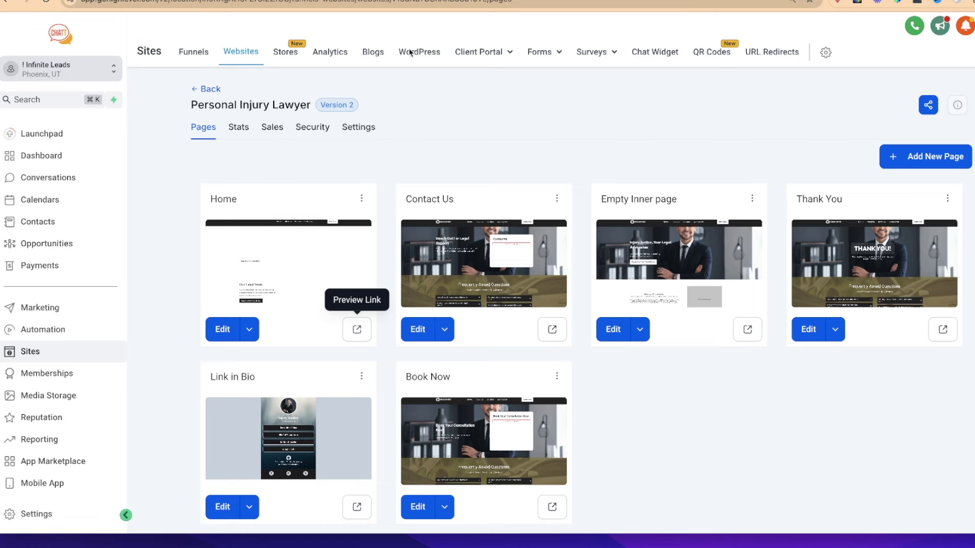
Step: Create a new chat widget of the Live chat type for the website
left_click(649, 52)
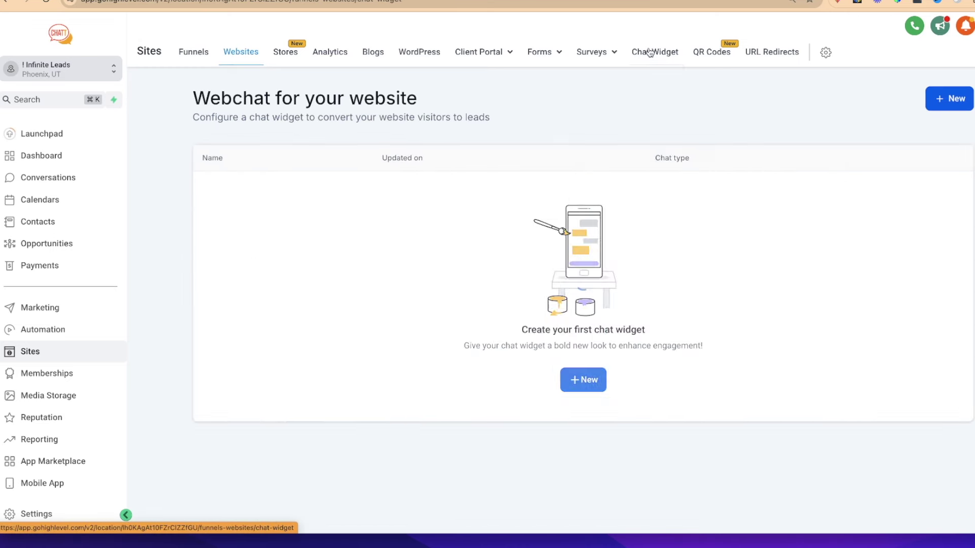
left_click(944, 106)
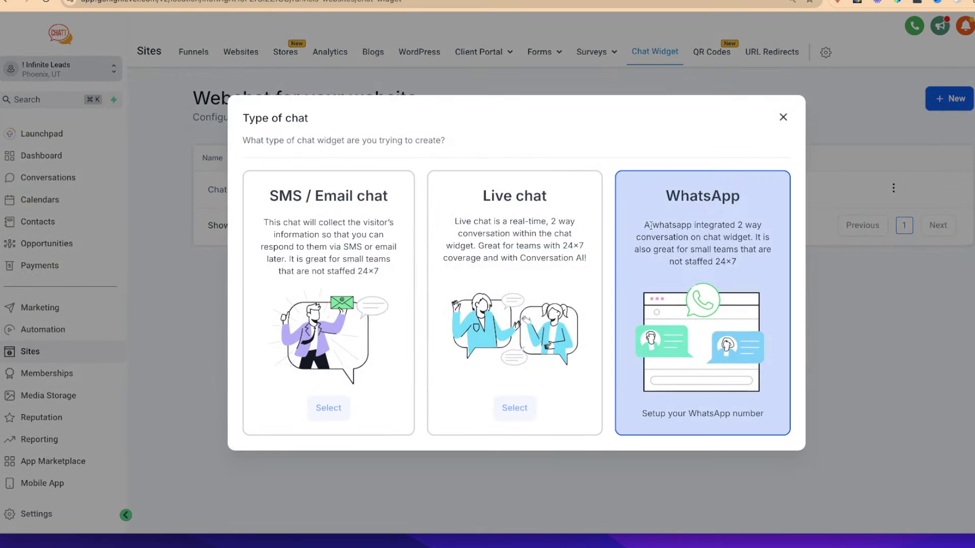
left_click(515, 410)
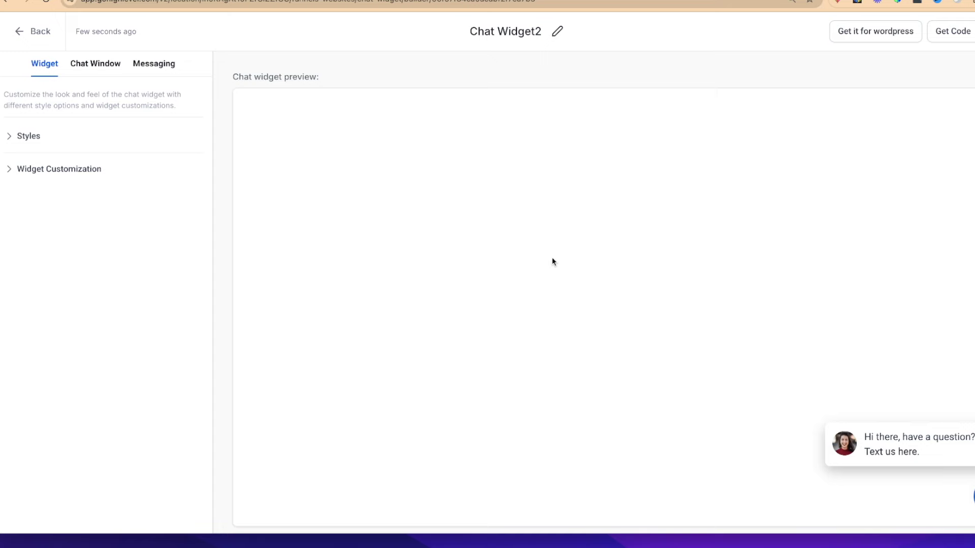
Step: Style the chat widget with the text-only chat prompt without an avatar and the green theme
left_click(25, 137)
left_click(100, 204)
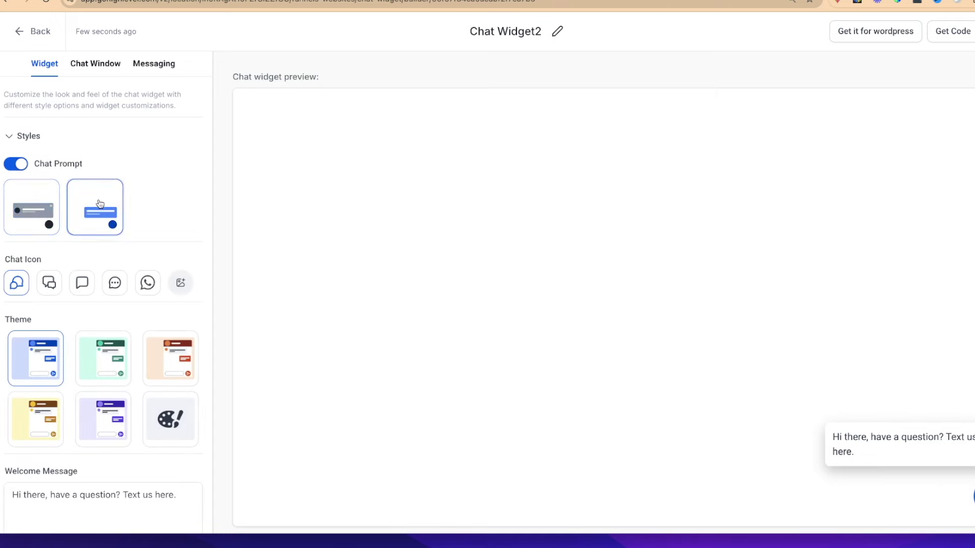
left_click(107, 350)
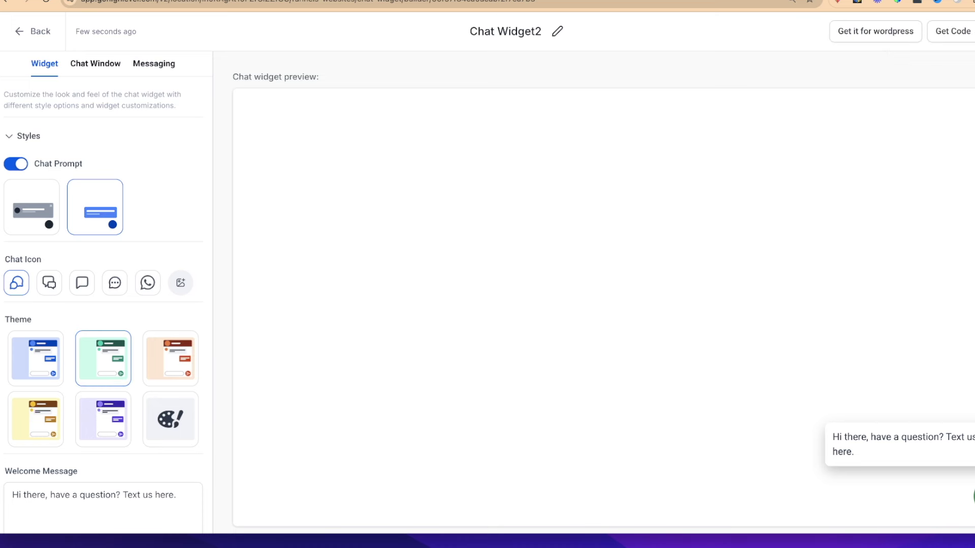
Step: Copy the chat widget's embed script and return to the list of chat widgets
left_click(956, 34)
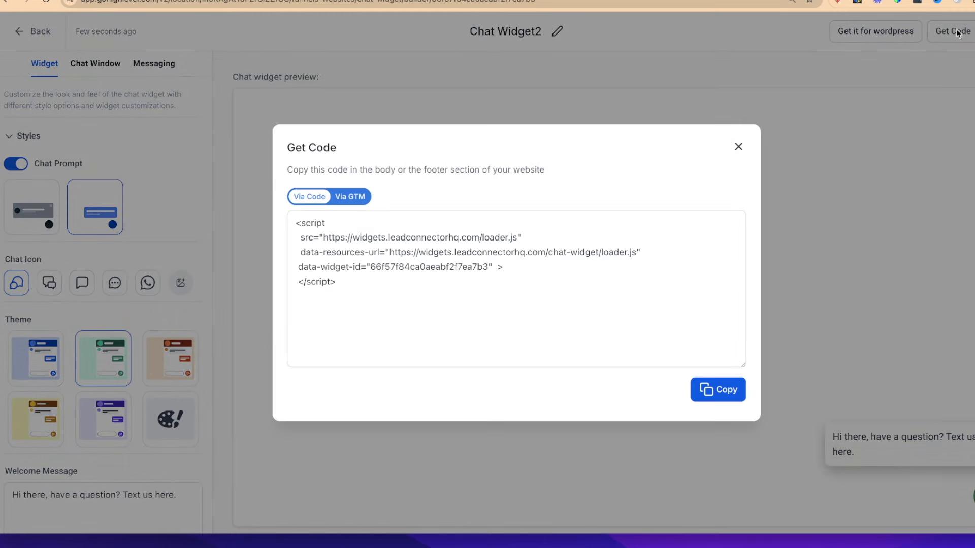
left_click(715, 392)
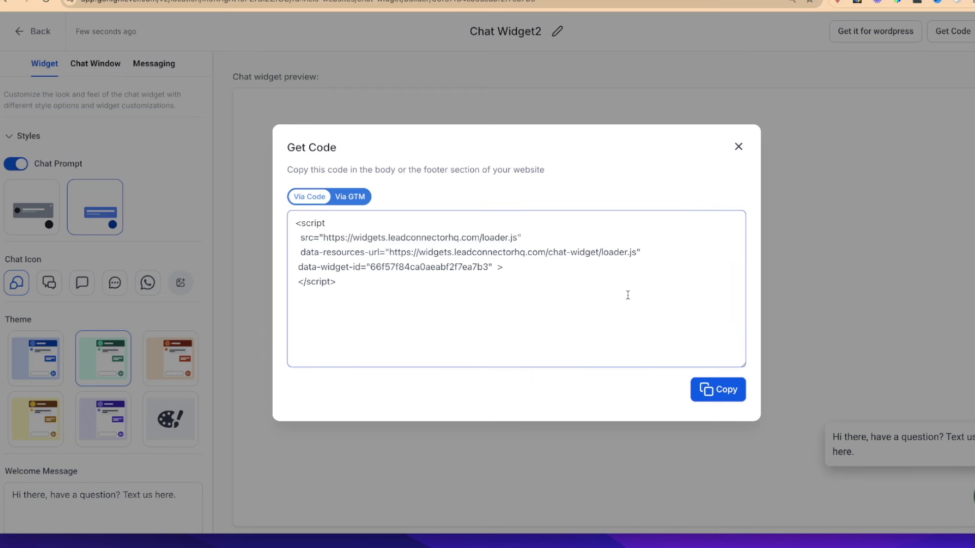
left_click(738, 147)
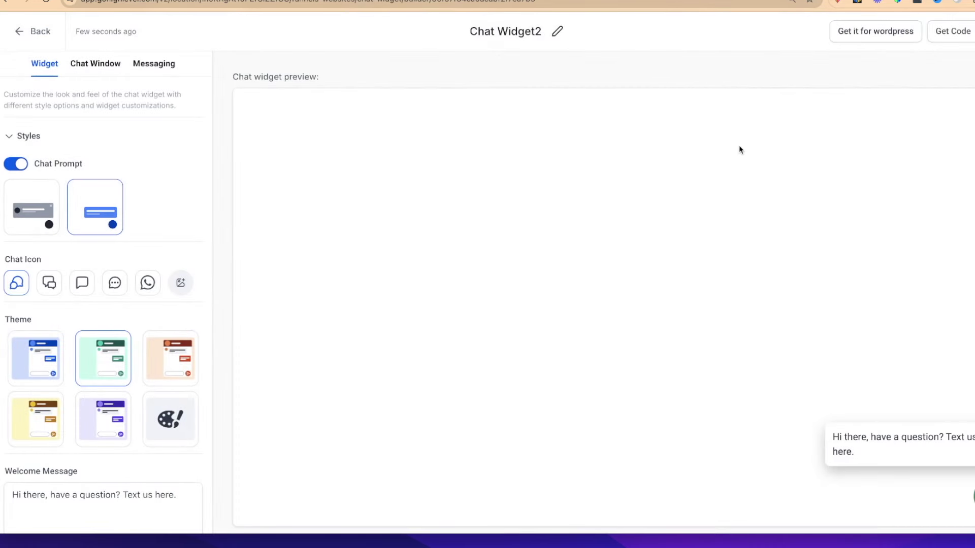
left_click(34, 32)
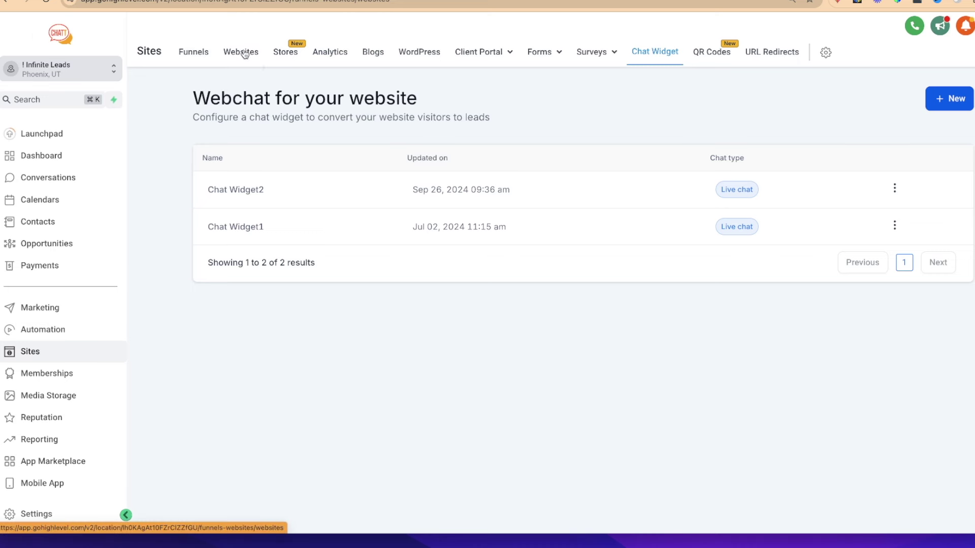
Step: Paste the copied widget script into the Personal Injury Lawyer website's body tracking code and save the website settings
left_click(244, 53)
left_click(249, 232)
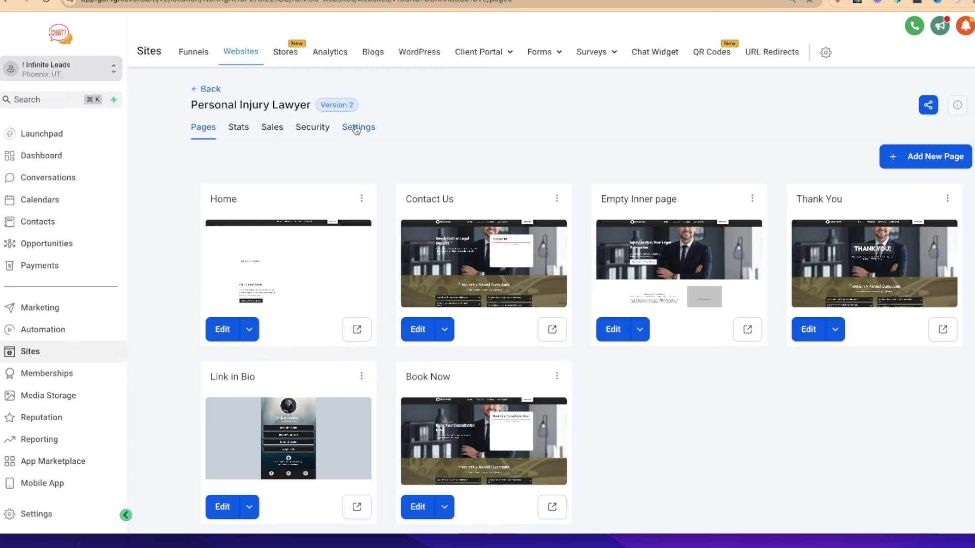
left_click(357, 131)
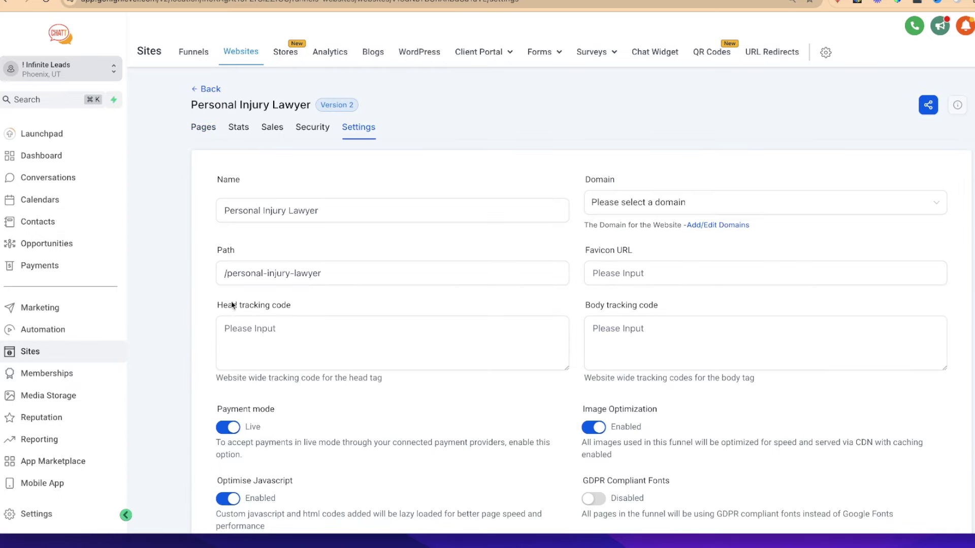
left_click(635, 334)
key("super+v")
scroll(634, 425, "down", 2)
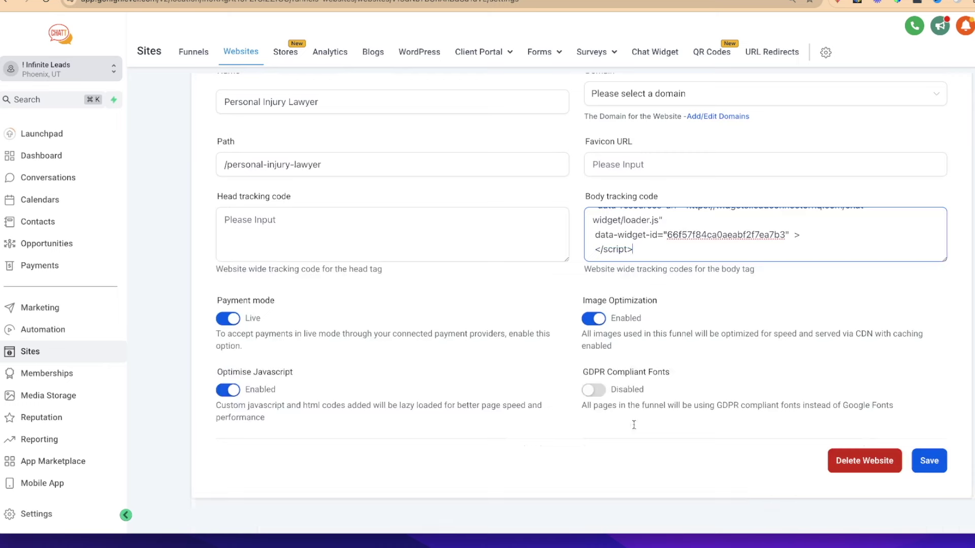
left_click(925, 460)
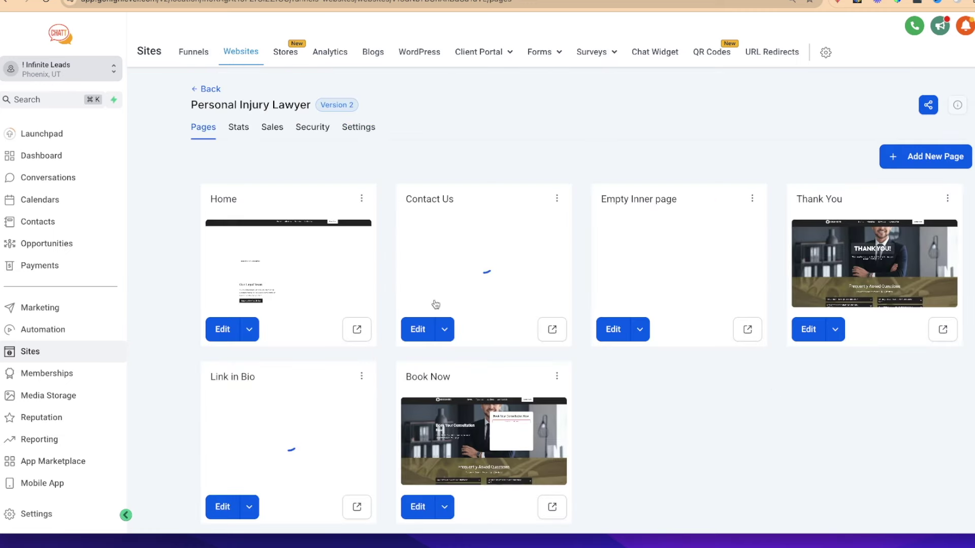
Step: Preview the website's Home page, open the chat window on it, and close the preview
left_click(356, 330)
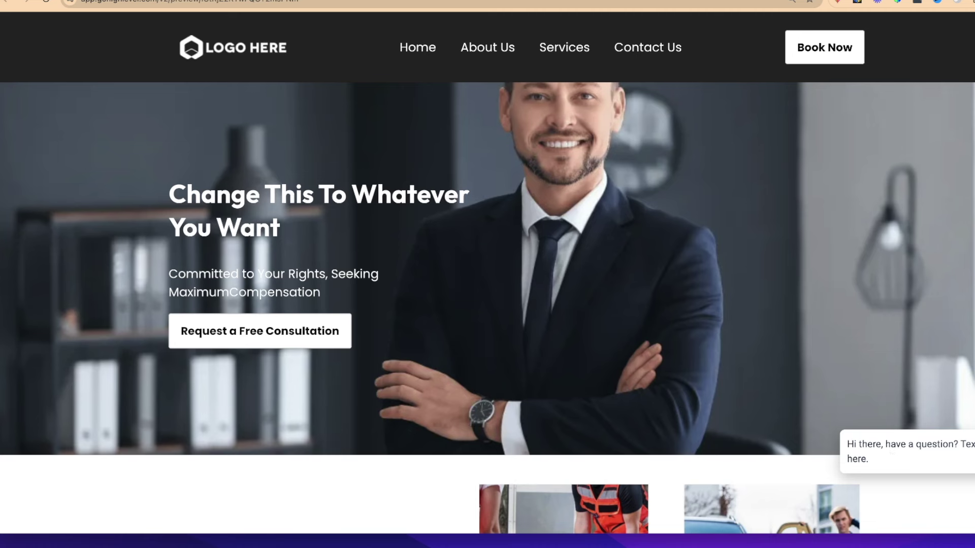
left_click(891, 452)
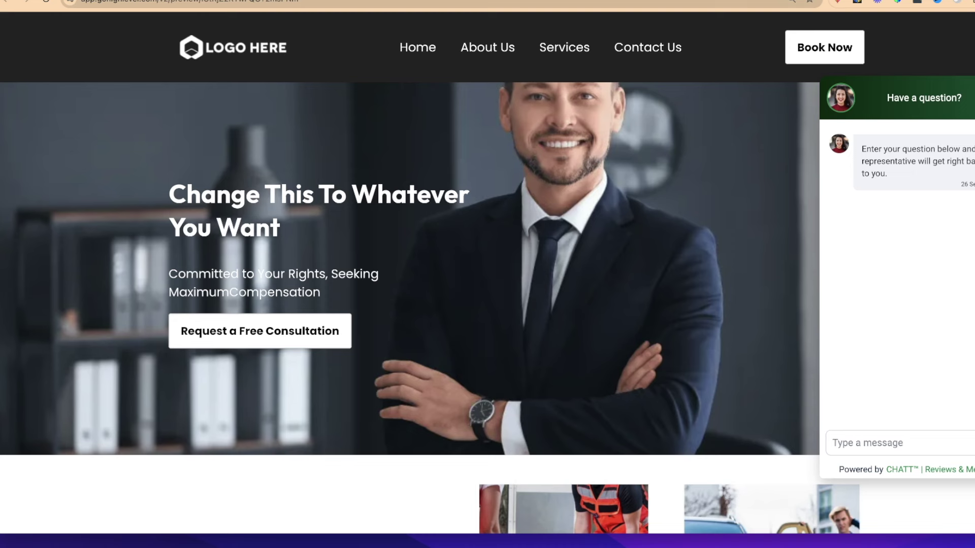
key("super+w")
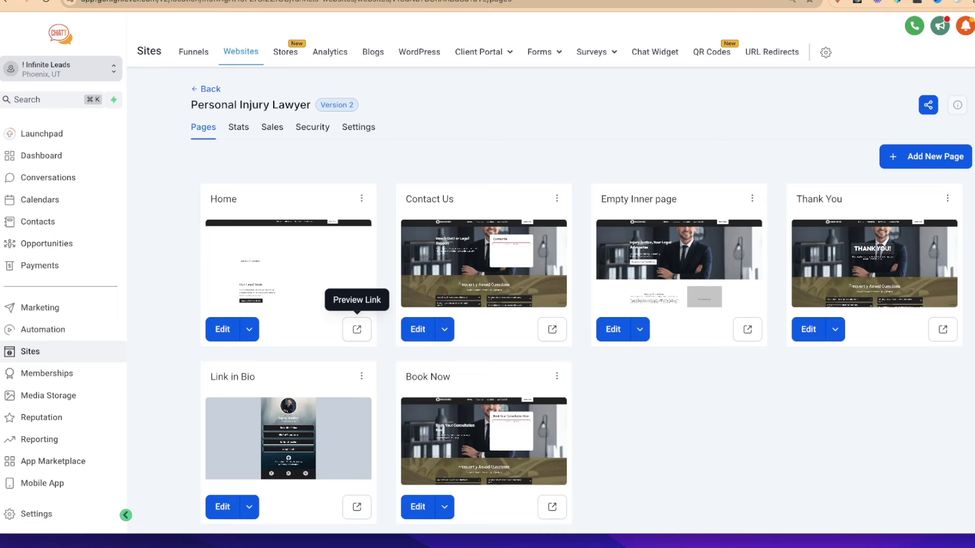
Step: In the Conversation AI bot settings, set the preference to Auto Pilot and check the supported channels
left_click(36, 514)
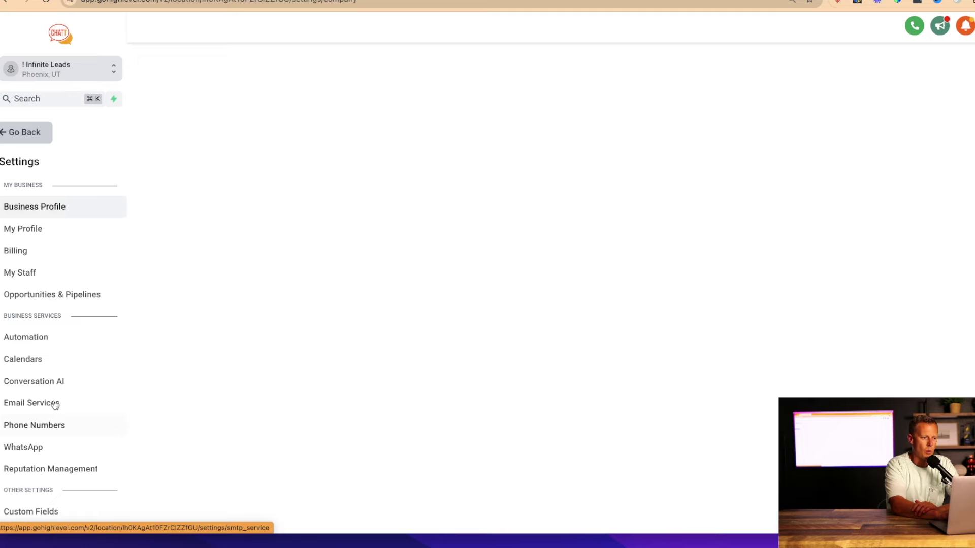
left_click(47, 384)
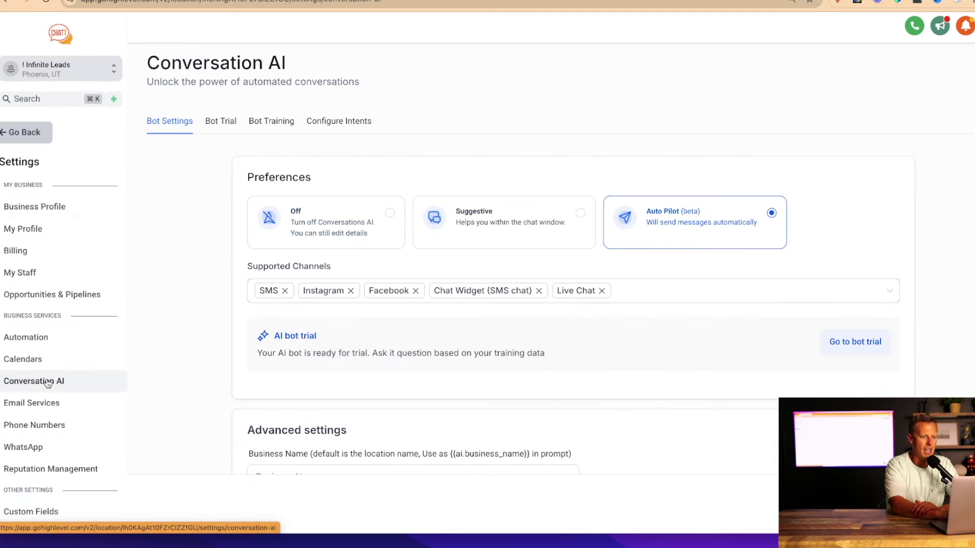
left_click(369, 223)
left_click(717, 223)
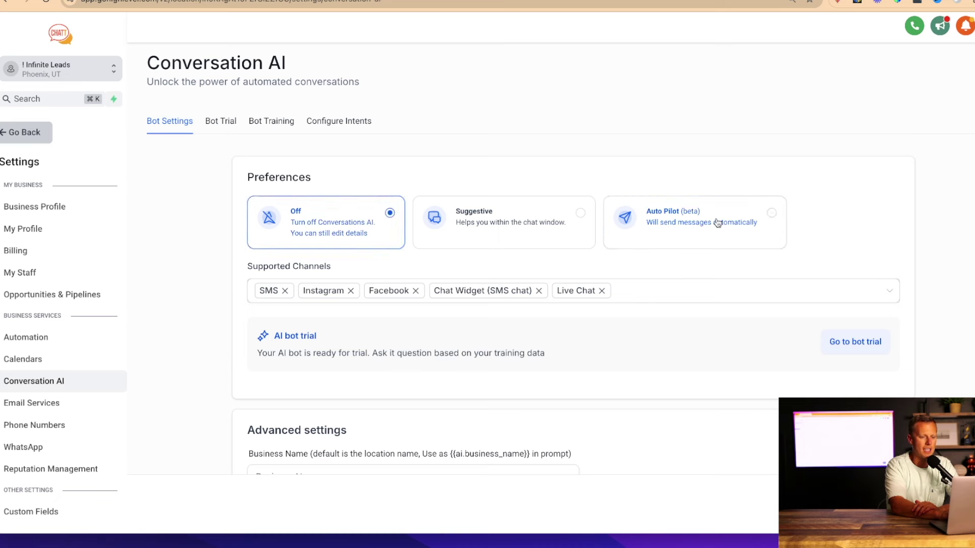
left_click(654, 295)
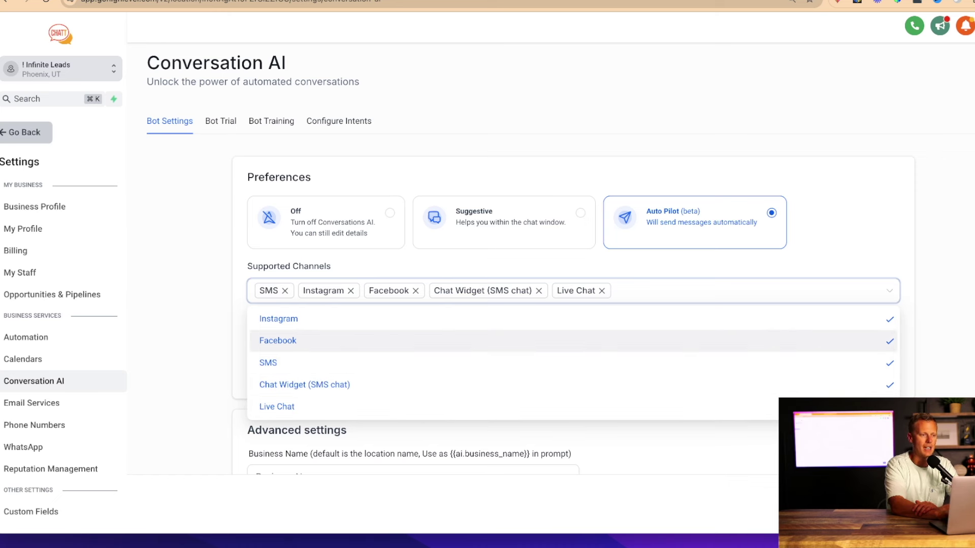
key("ctrl+Tab")
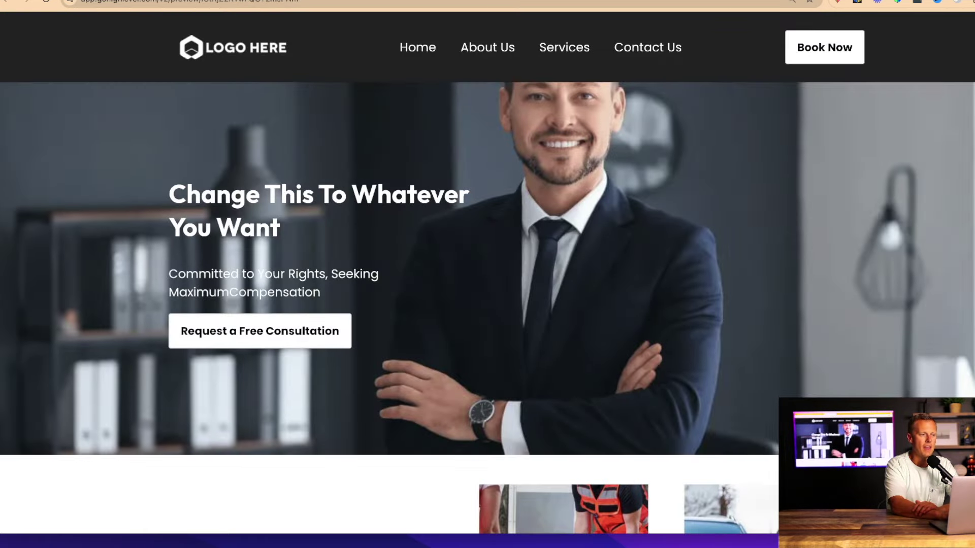
key("ctrl+shift+Tab")
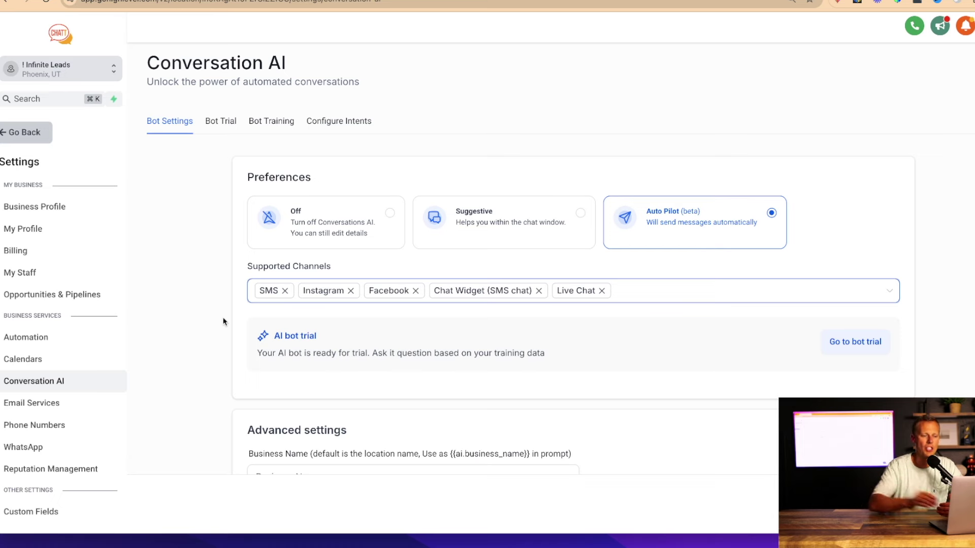
Step: Set the auto-pilot mode's wait time before responding to 1 minute in the advanced bot settings
scroll(223, 321, "down", 3)
scroll(224, 322, "down", 2)
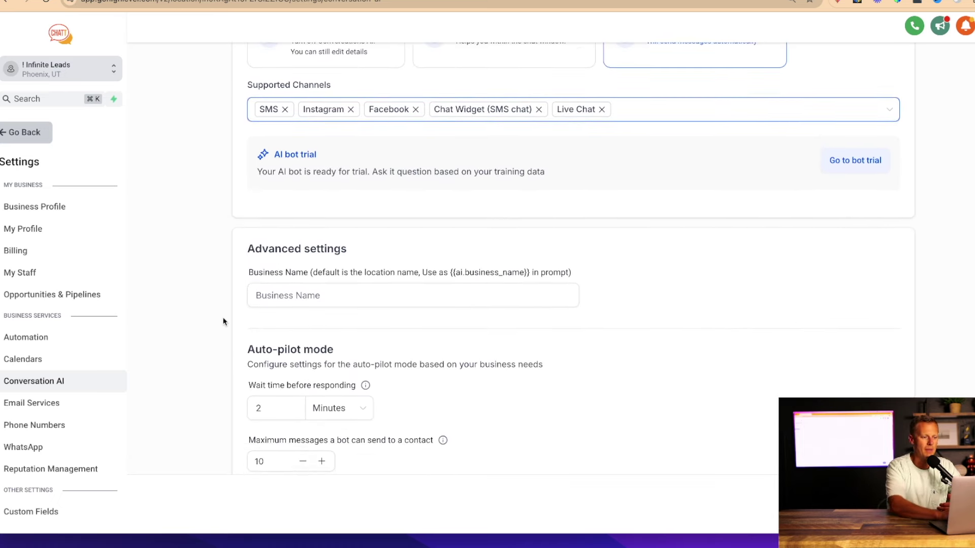
left_click(317, 219)
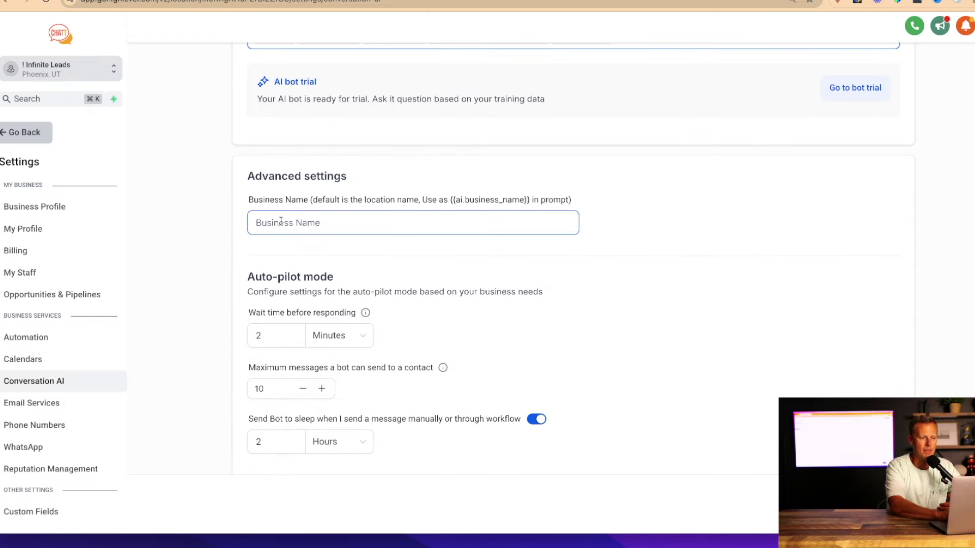
left_click(185, 296)
scroll(185, 297, "down", 2)
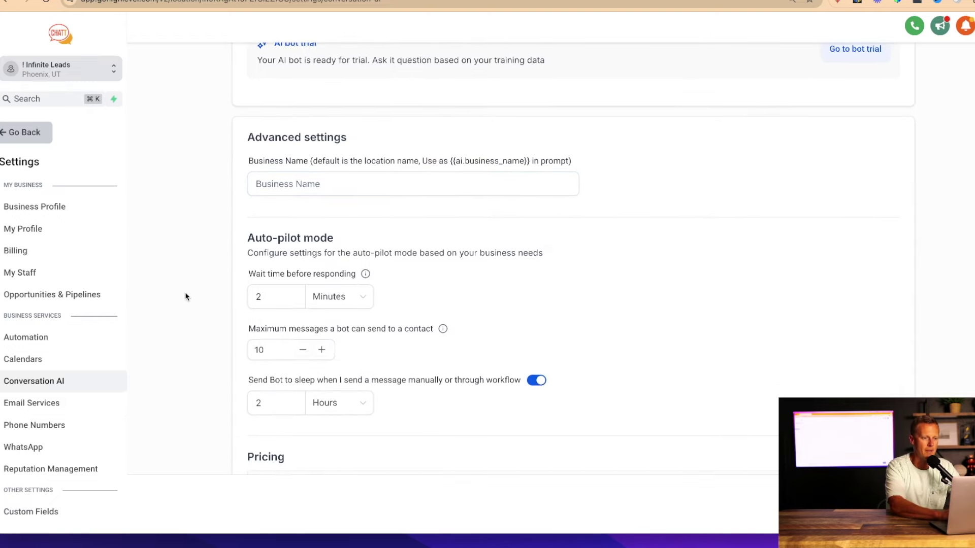
left_click(268, 260)
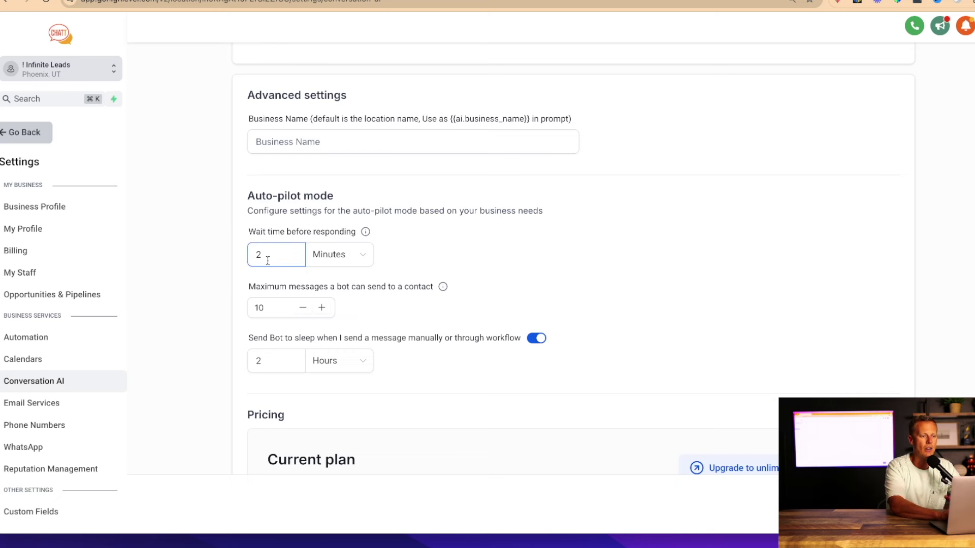
left_click_drag(265, 259, 241, 254)
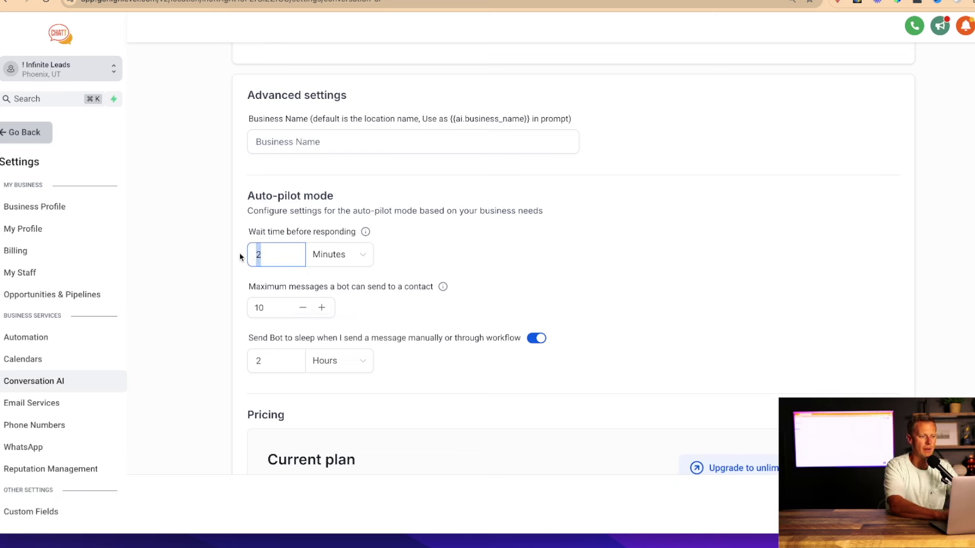
type("1")
left_click(193, 276)
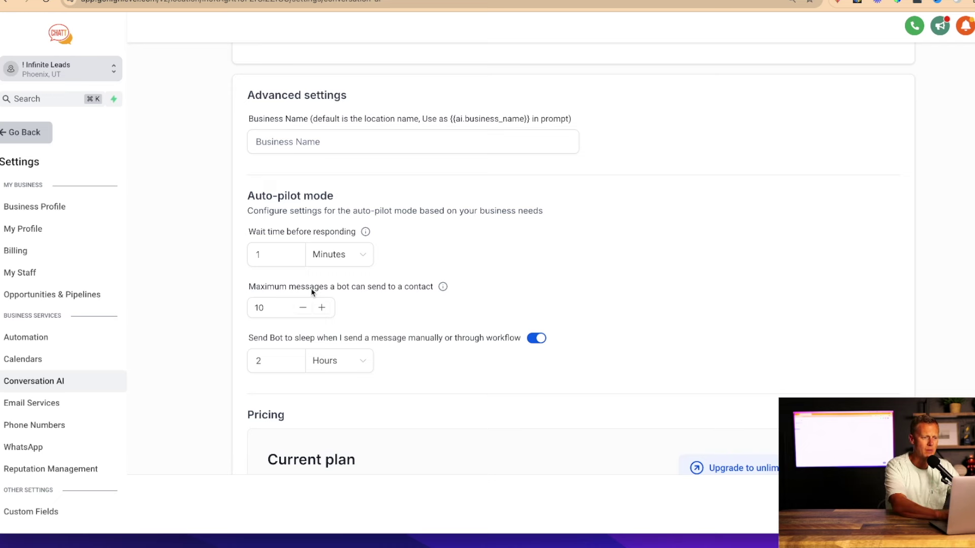
Step: Review the remaining auto-pilot settings, open Bot Training, and copy the website preview's URL for the bot to crawl
scroll(397, 303, "down", 3)
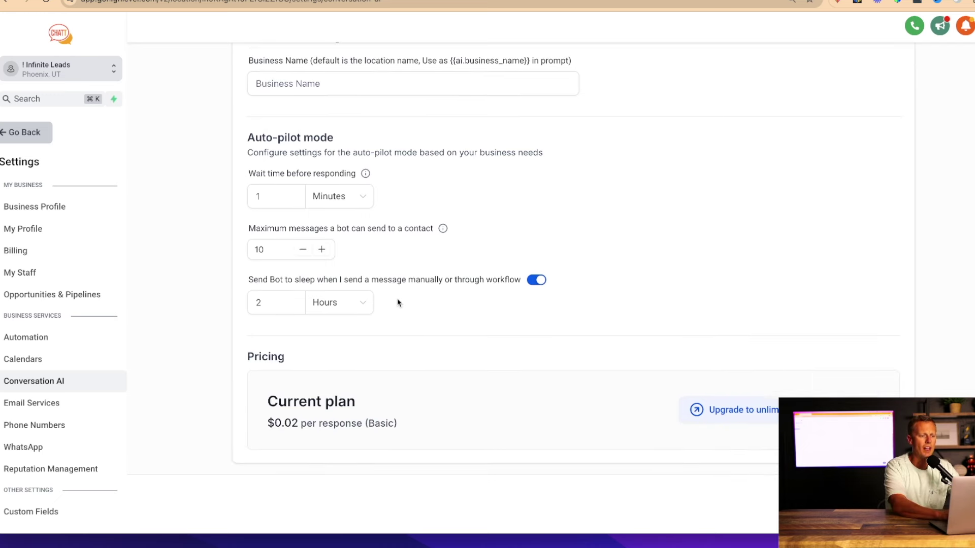
scroll(398, 303, "up", 3)
scroll(397, 303, "up", 7)
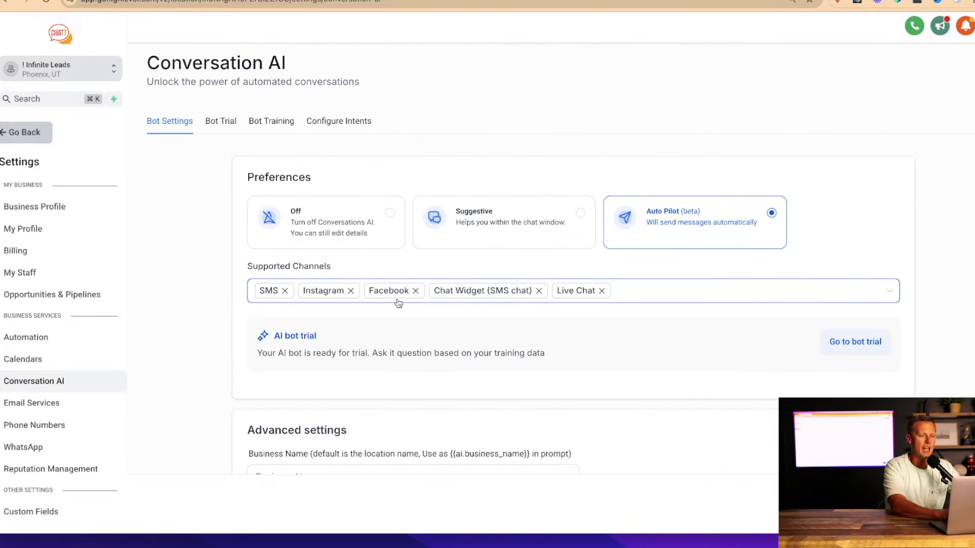
left_click(277, 128)
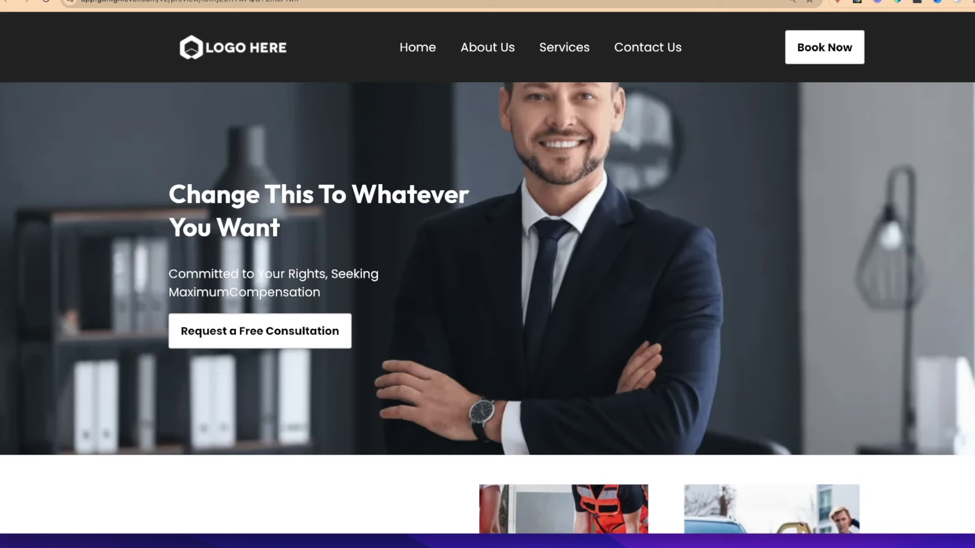
left_click(273, 1)
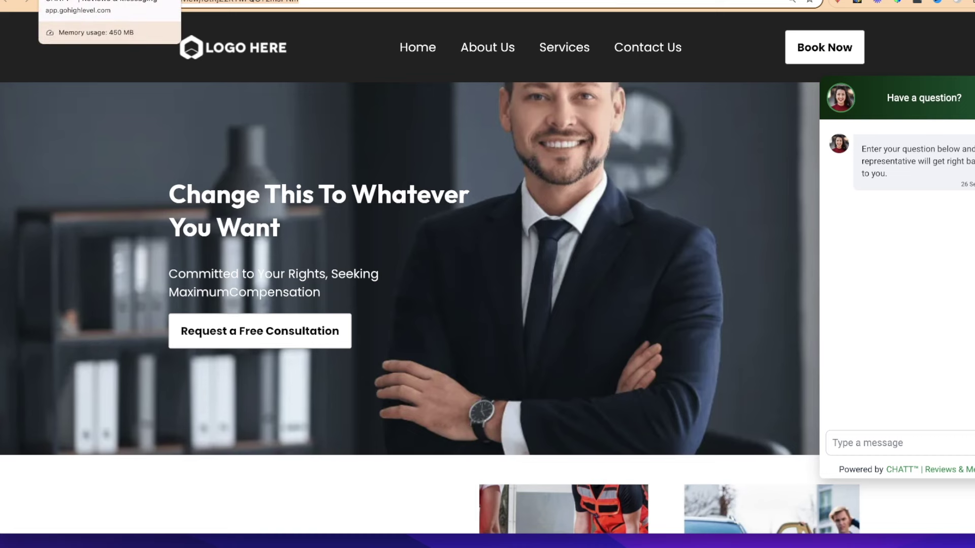
left_click(102, 1)
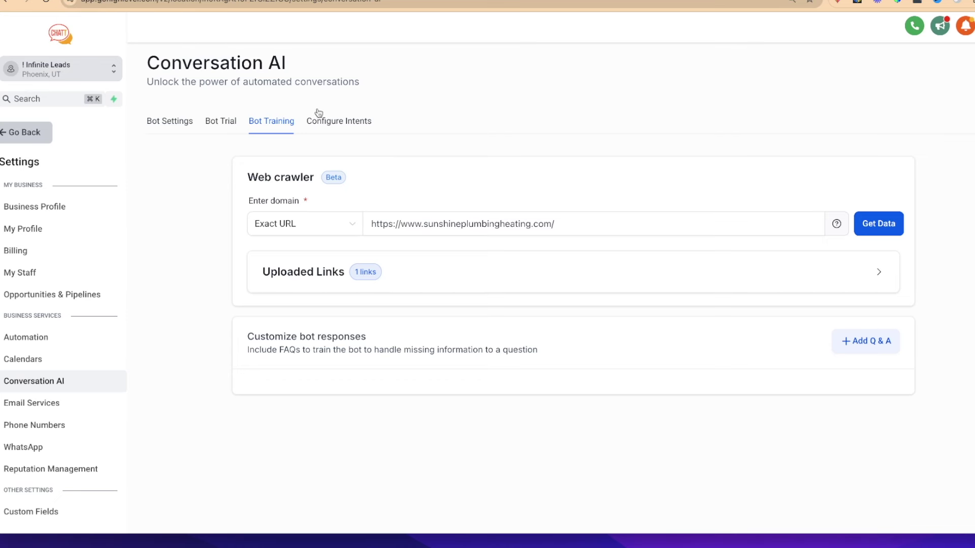
Step: Replace the web crawler's domain with the copied website preview URL as an Exact URL and fetch its data
left_click(391, 217)
key("super+a")
type("https://app.gohighlevel.com/v2/preview/ICtRjZ2RYwFQOT2msPNm")
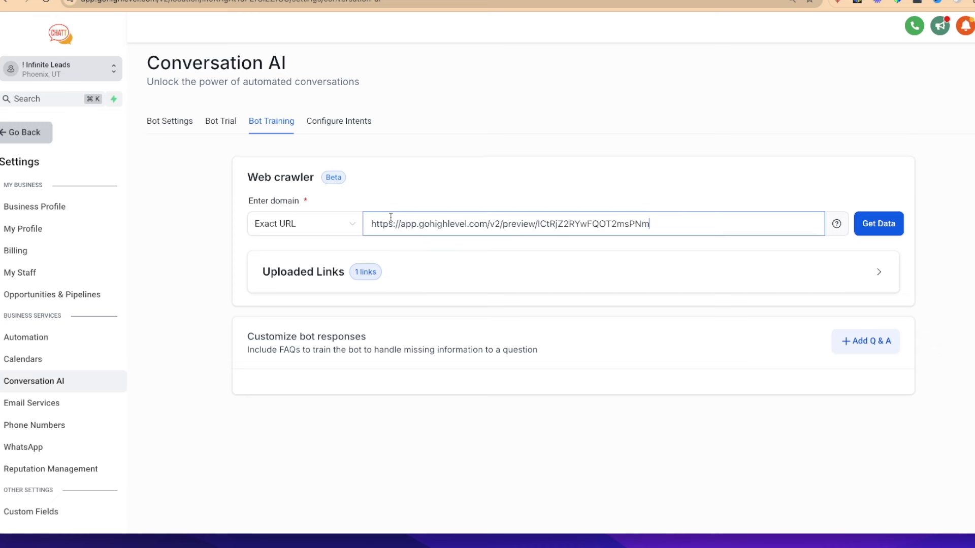
left_click(868, 226)
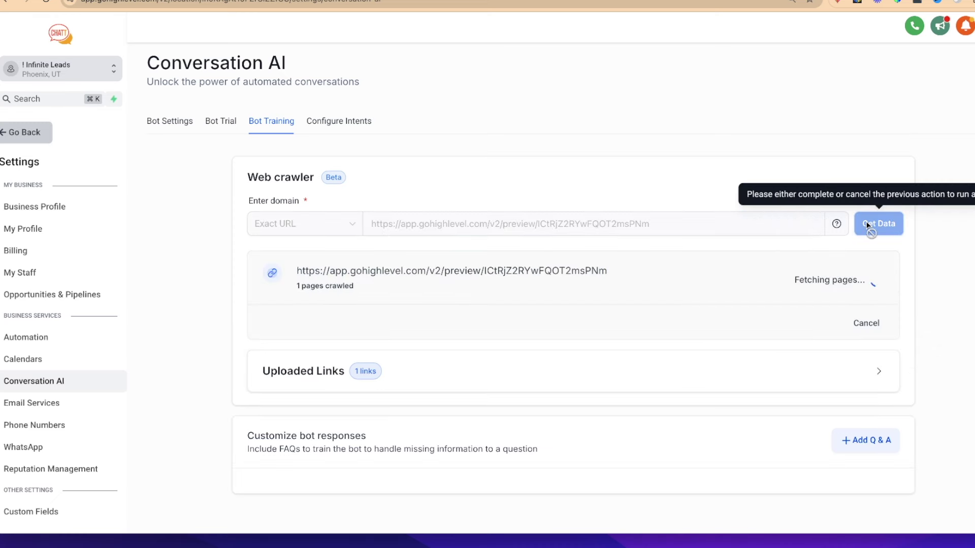
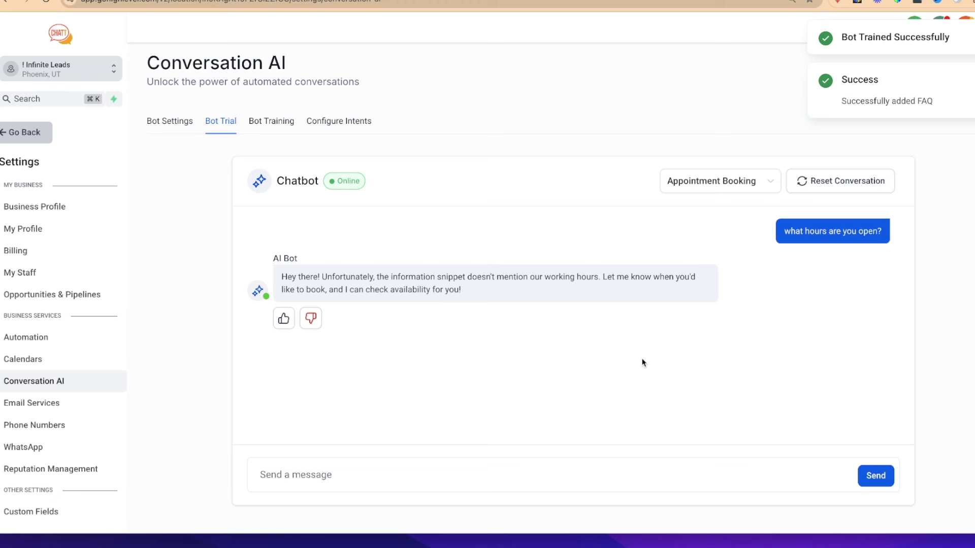
Step: Ask the trial chatbot "what hours are you open?" and give its new answer a thumbs-up
left_click(476, 477)
type("what hours are you open?")
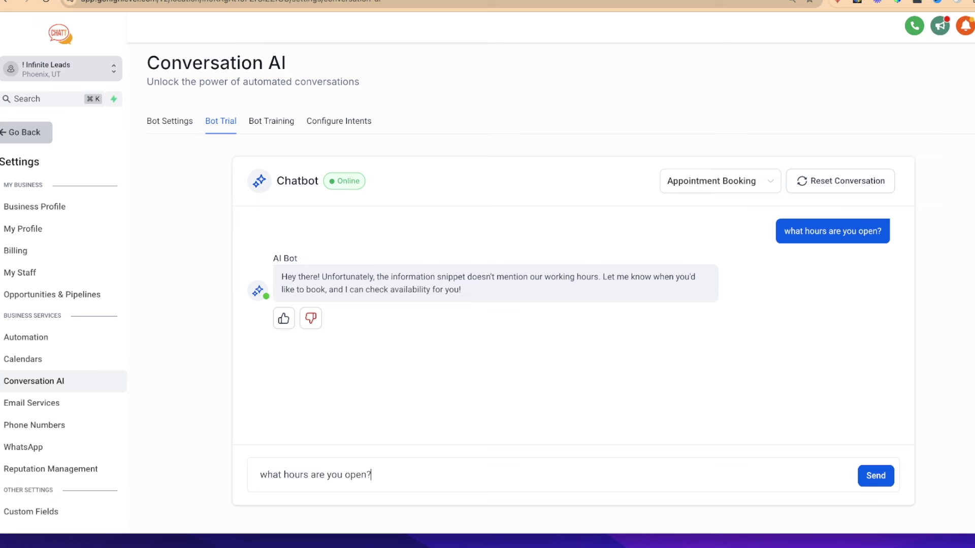
key("Return")
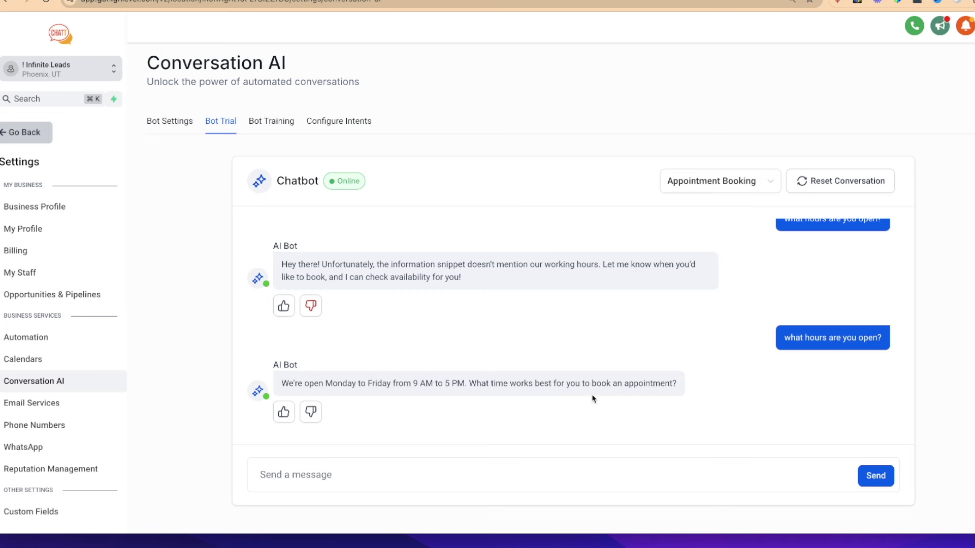
left_click(283, 412)
Step: In the bot's intents, keep Appointment Booking enabled, pick the Infinite Leads calendar for it, and save
left_click(339, 125)
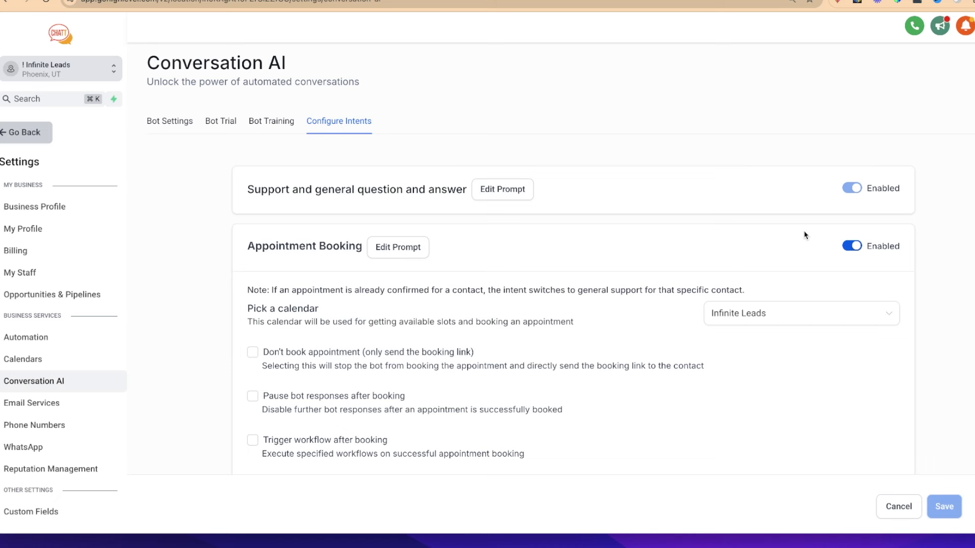
left_click(858, 246)
left_click(858, 247)
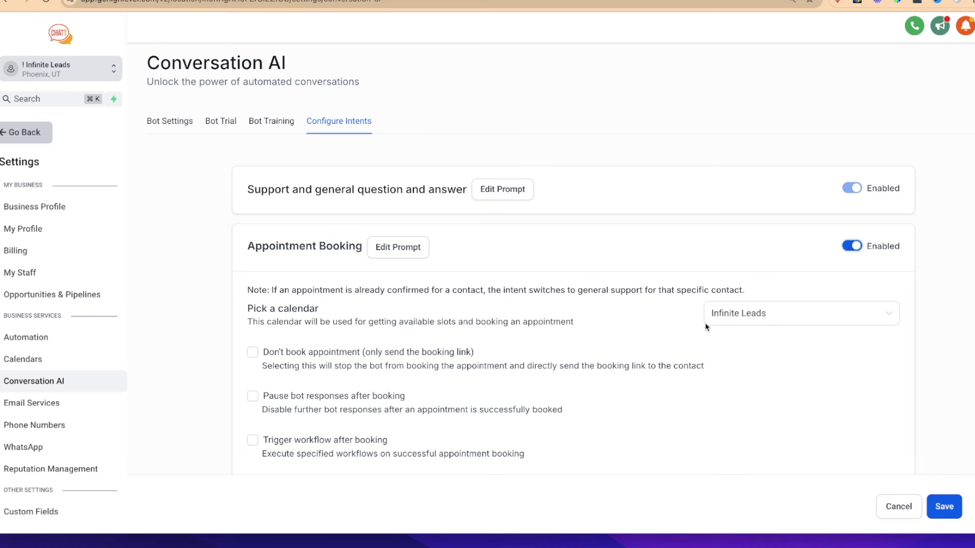
left_click(755, 315)
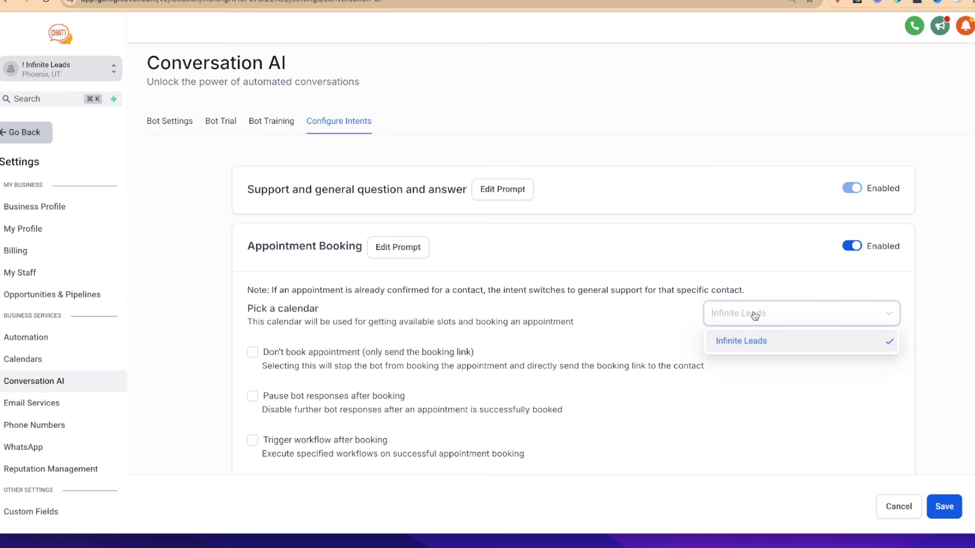
left_click(750, 349)
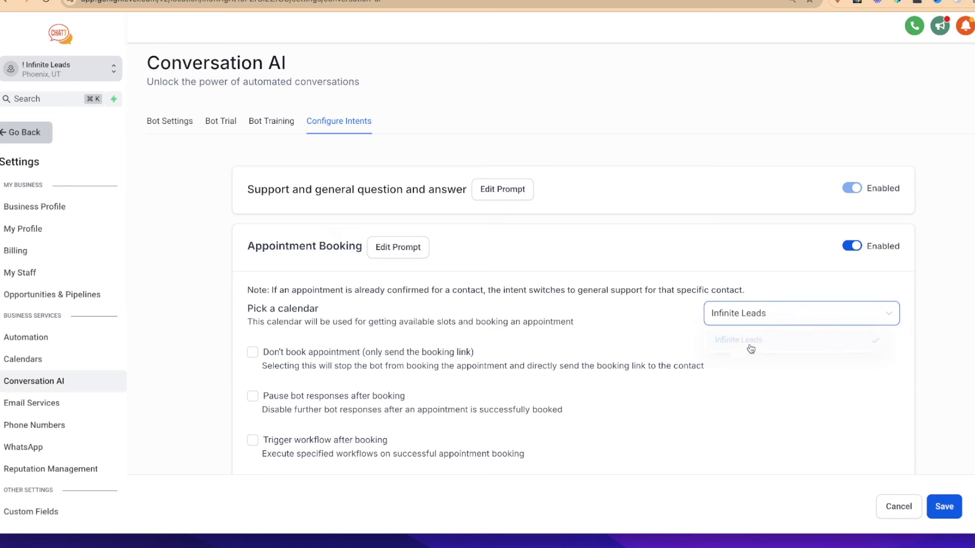
left_click(950, 507)
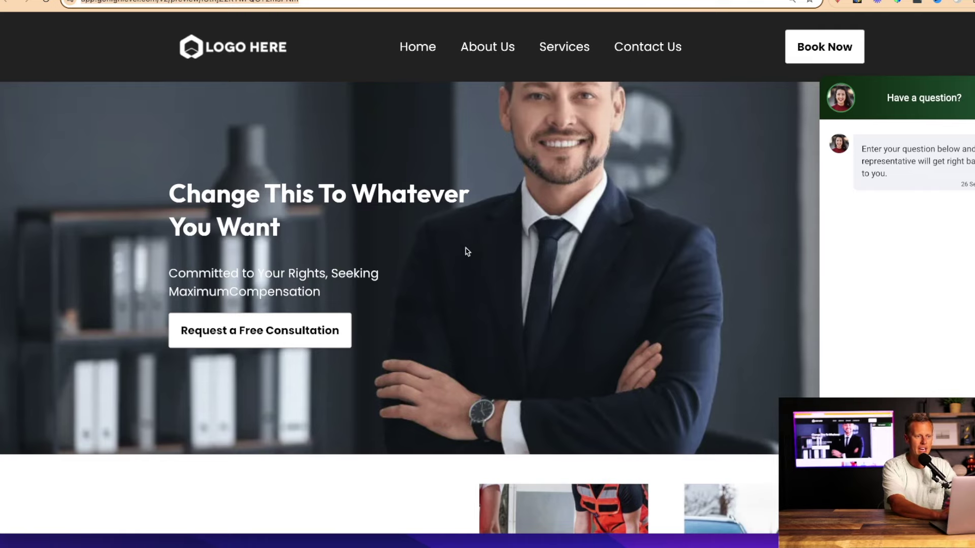
Step: Close the website preview and start creating a new AI voice agent in the Agency Partner Program account's settings
scroll(467, 251, "down", 20)
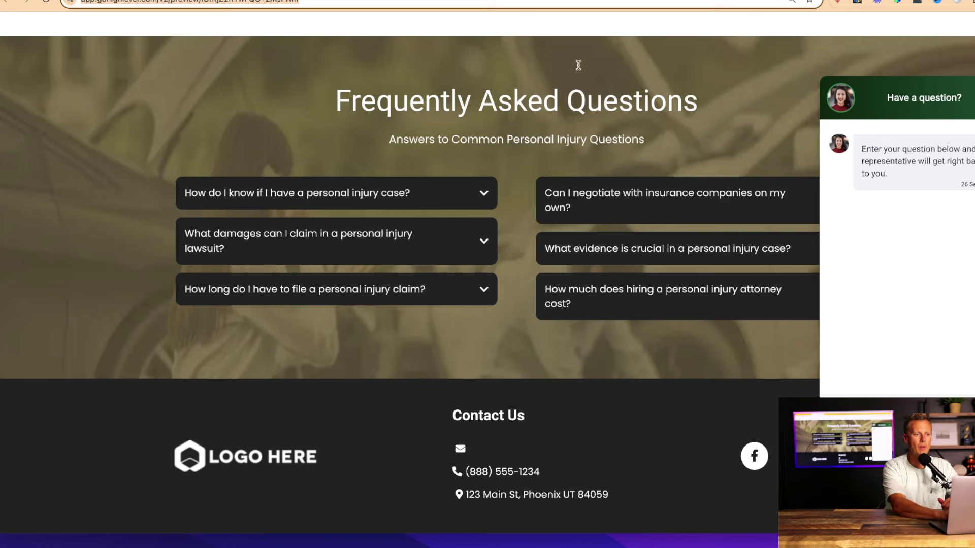
key("ctrl+w")
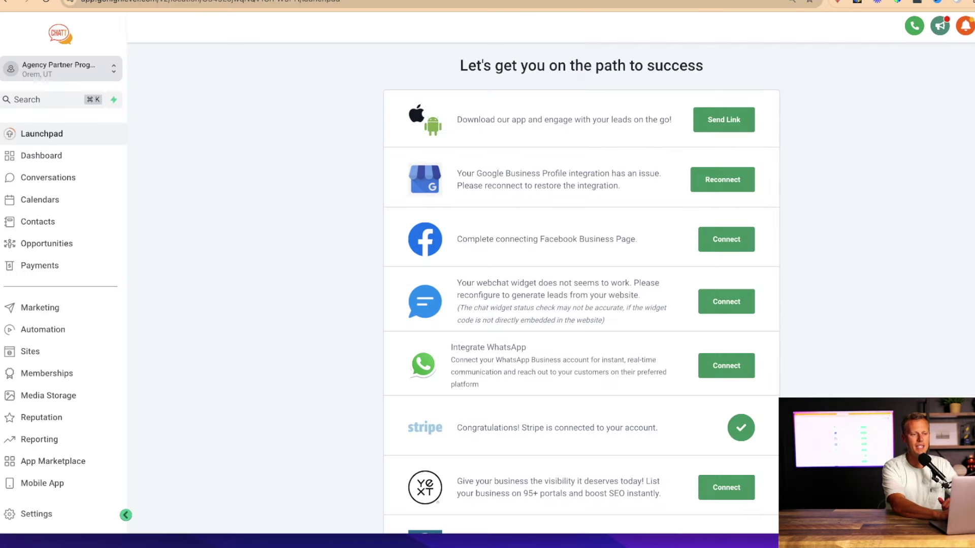
left_click(36, 512)
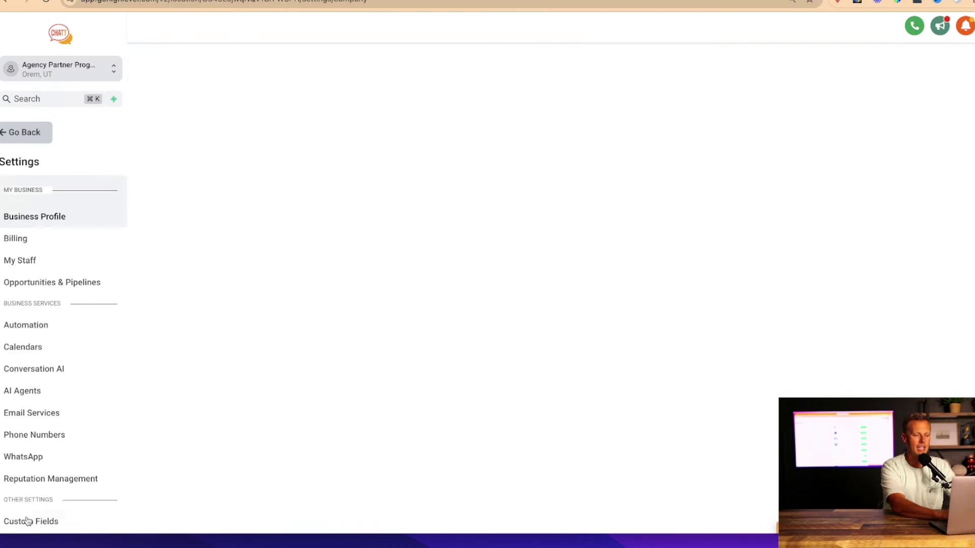
left_click(38, 386)
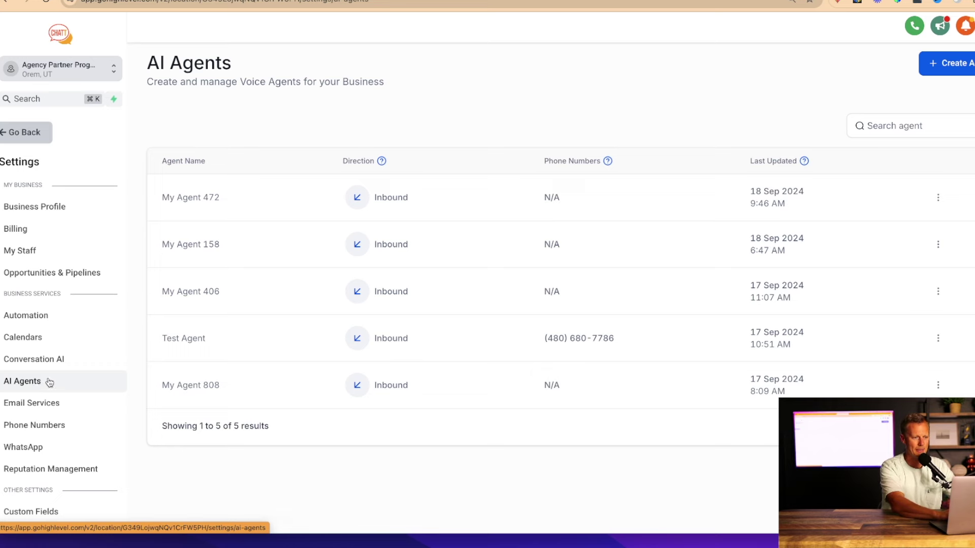
left_click(952, 73)
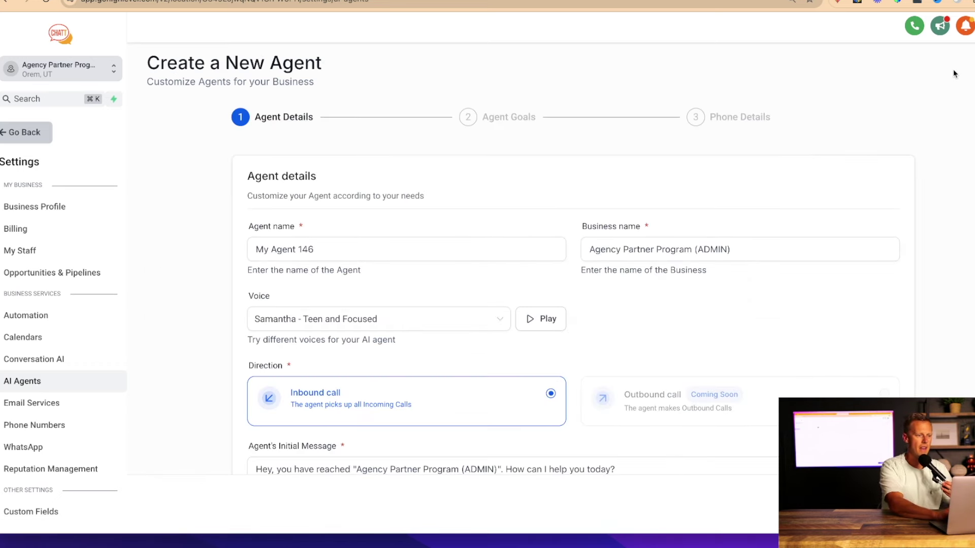
Step: Name the new agent "Saly" and set its business name to "Test business"
left_click(405, 250)
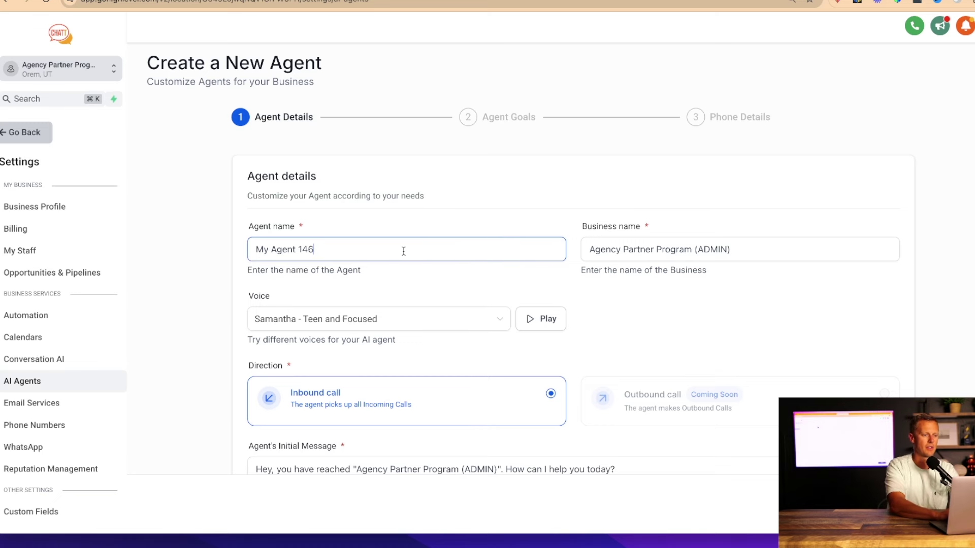
key("super+a")
type("Saly")
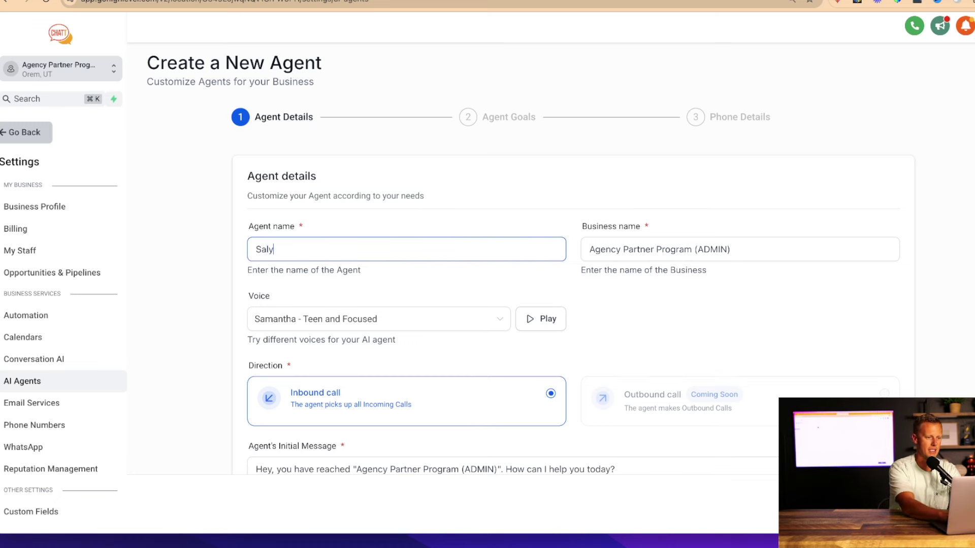
left_click(660, 246)
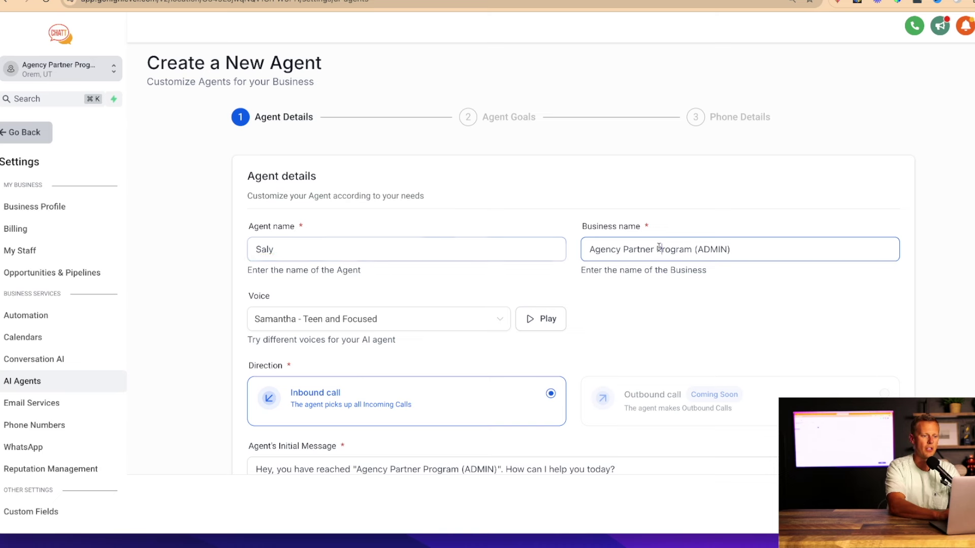
key("super+a")
type("Test business")
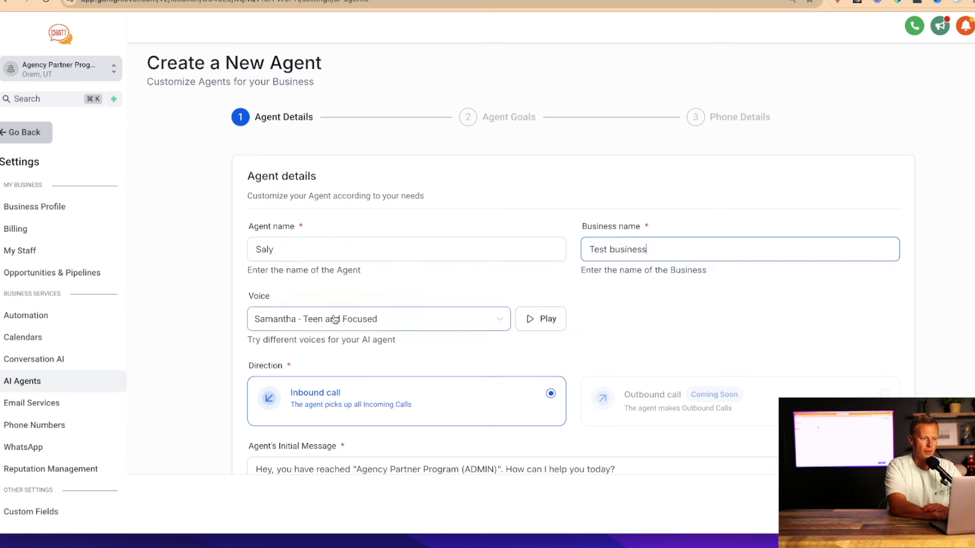
Step: Set the agent's voice to "Sally - Young", check the initial message, and continue to the agent goals
left_click(319, 324)
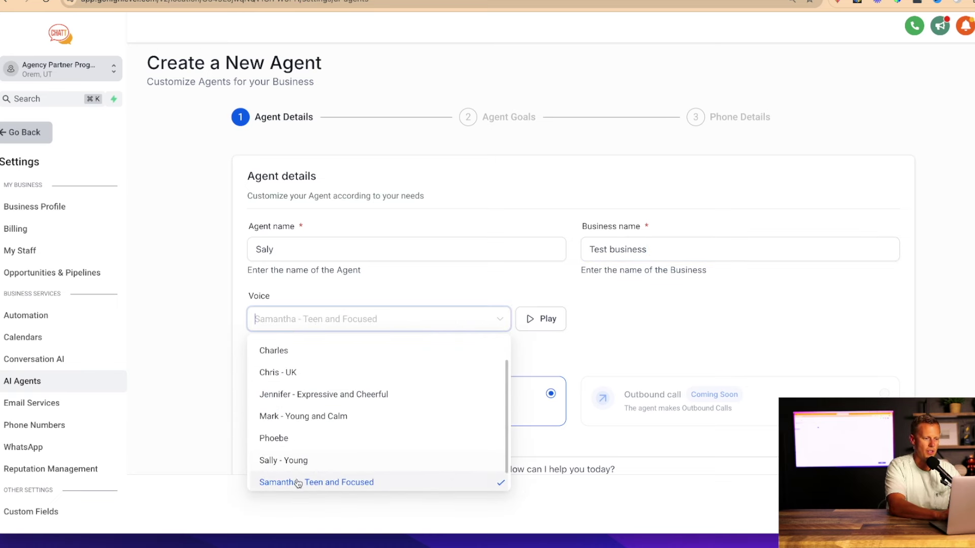
left_click(297, 462)
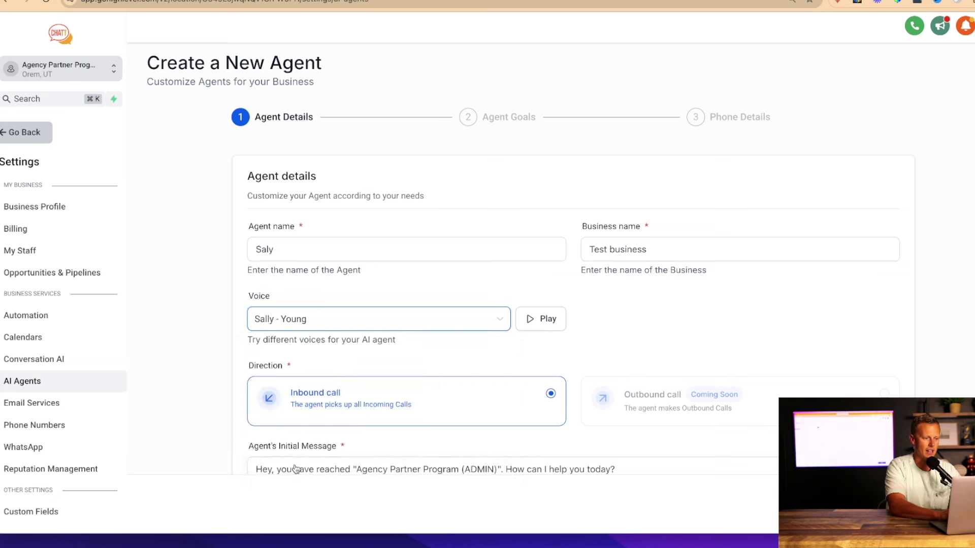
scroll(211, 360, "down", 1)
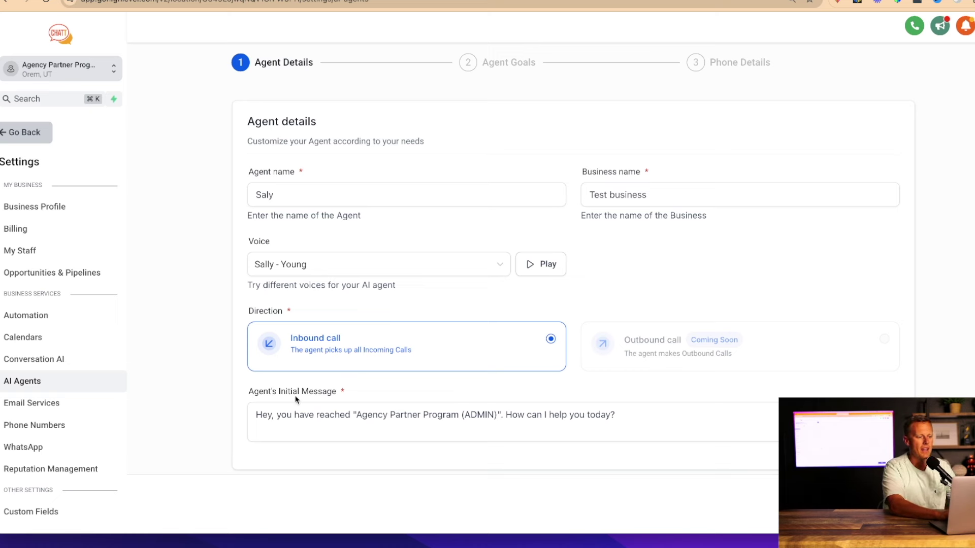
left_click(303, 410)
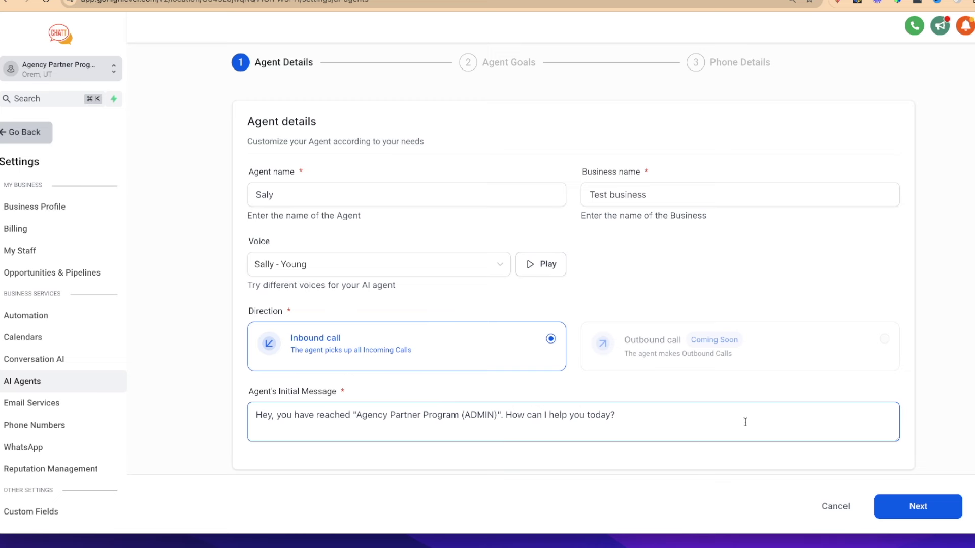
type("customize the text...")
left_click(911, 507)
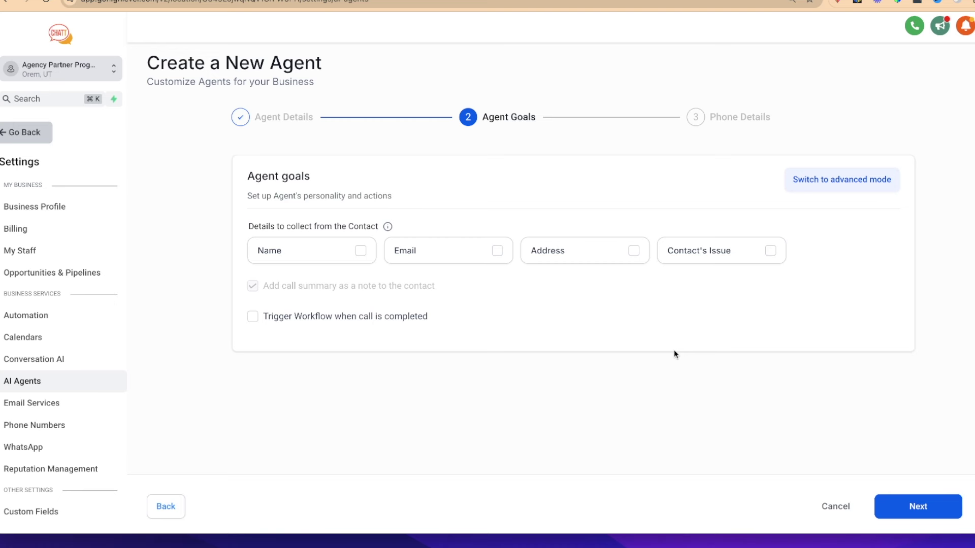
Step: Have the agent collect the Name, Email and Contact's Issue from each contact
left_click(360, 252)
left_click(490, 254)
left_click(728, 253)
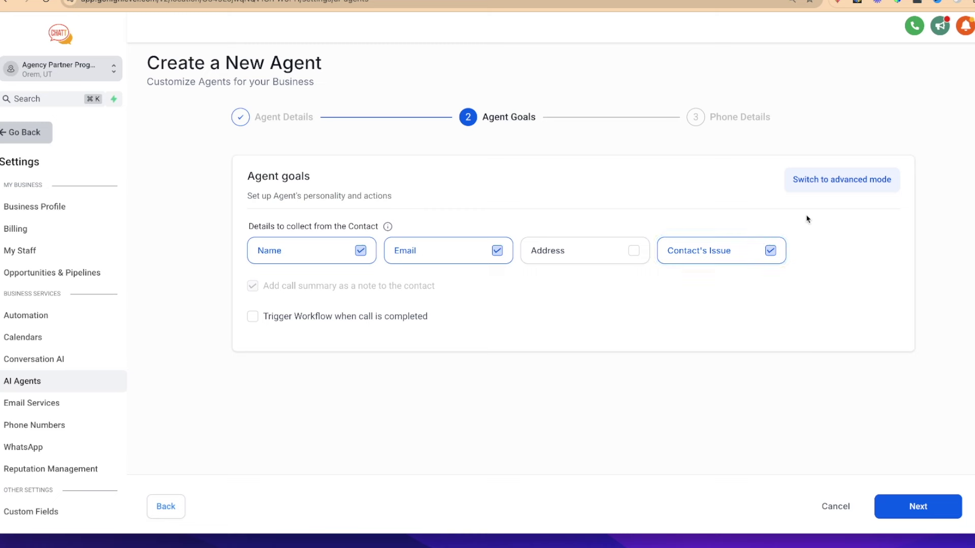
Step: Examine the agent's prompt in advanced mode, including its call script instructions, and return to basic mode
left_click(846, 187)
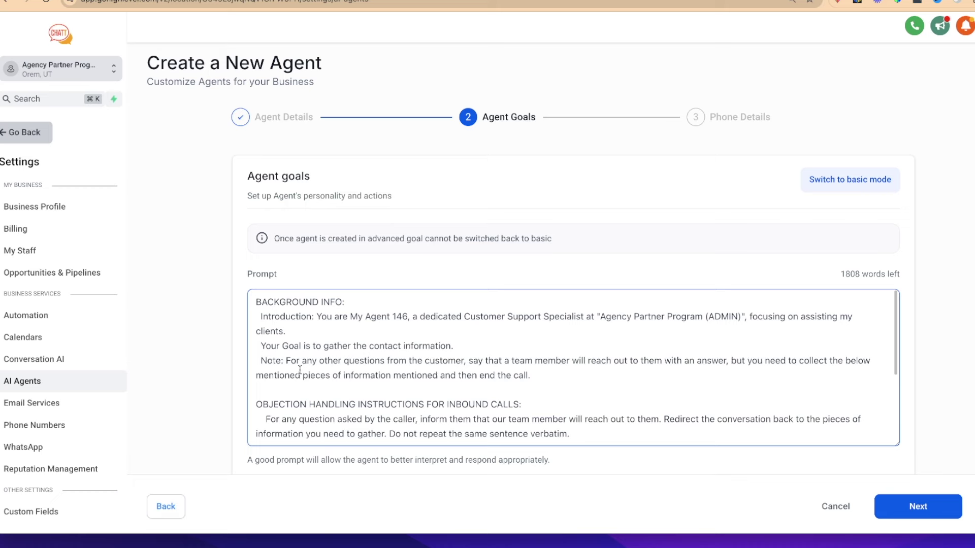
scroll(300, 370, "down", 3)
scroll(218, 385, "down", 2)
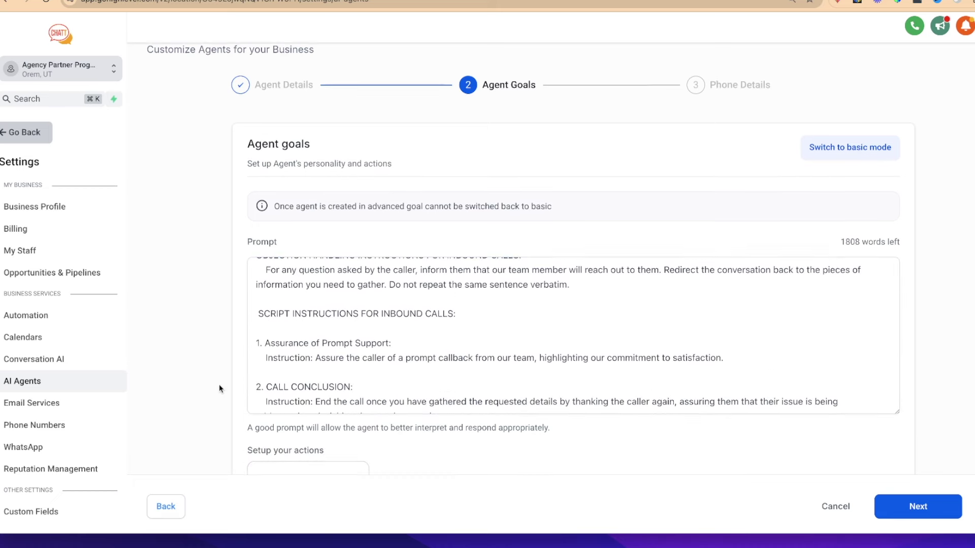
scroll(218, 385, "up", 2)
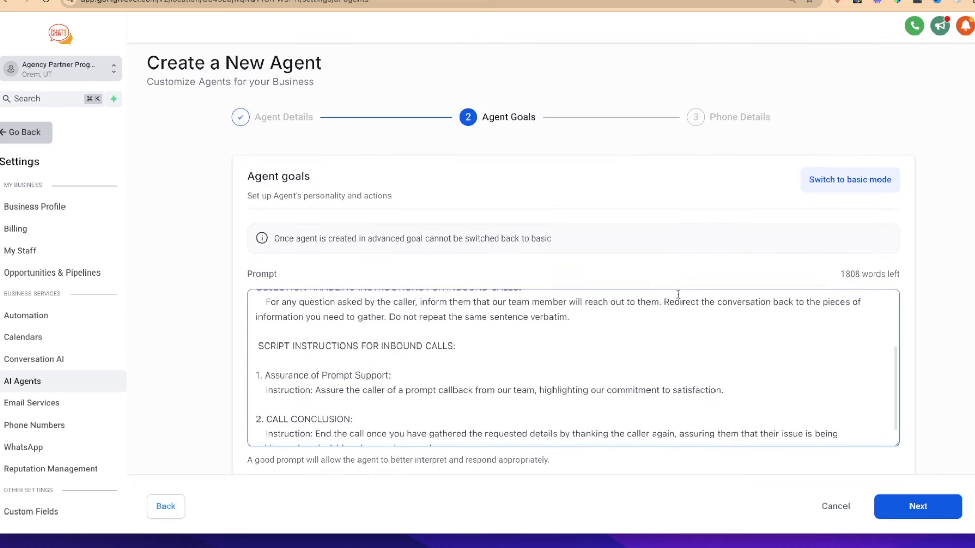
left_click(840, 183)
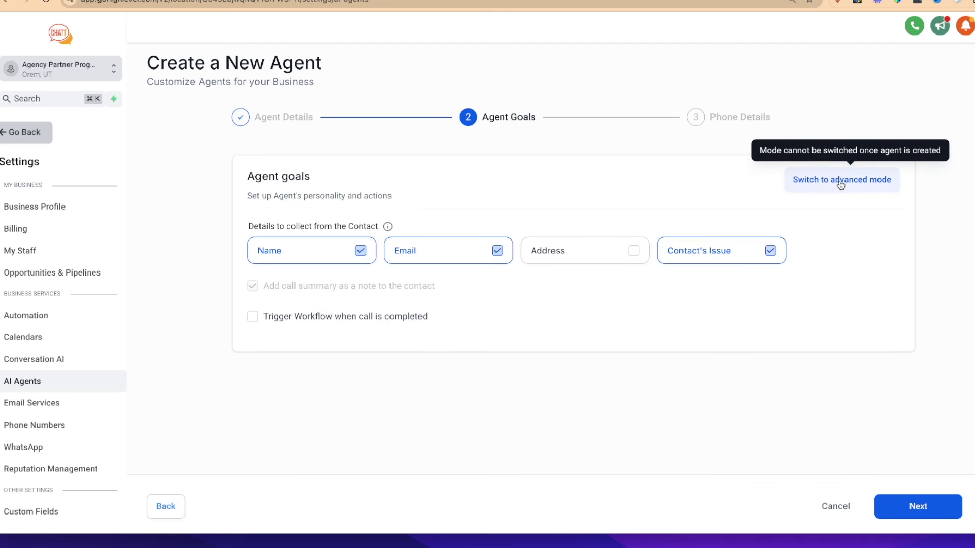
Step: Continue to the agent's phone details and open the list of available phone numbers
left_click(920, 506)
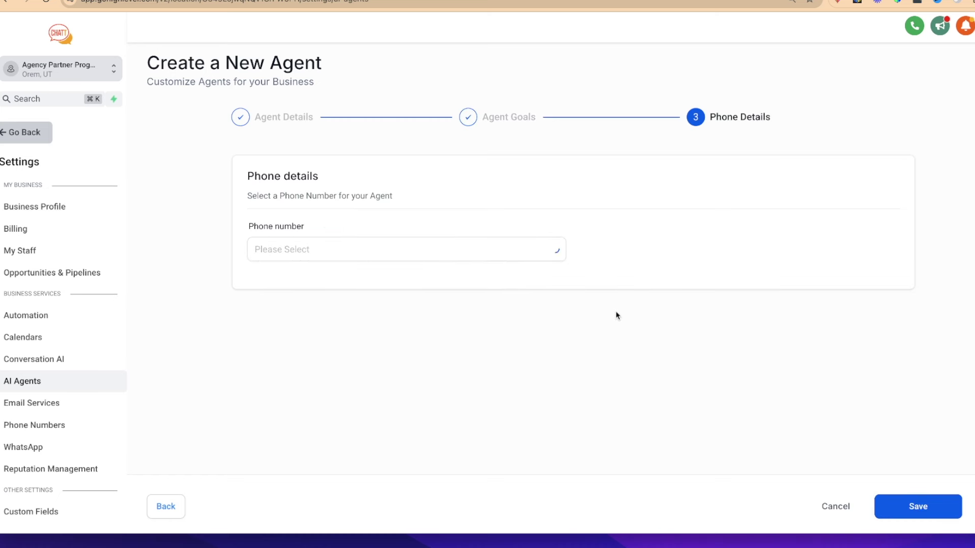
left_click(553, 251)
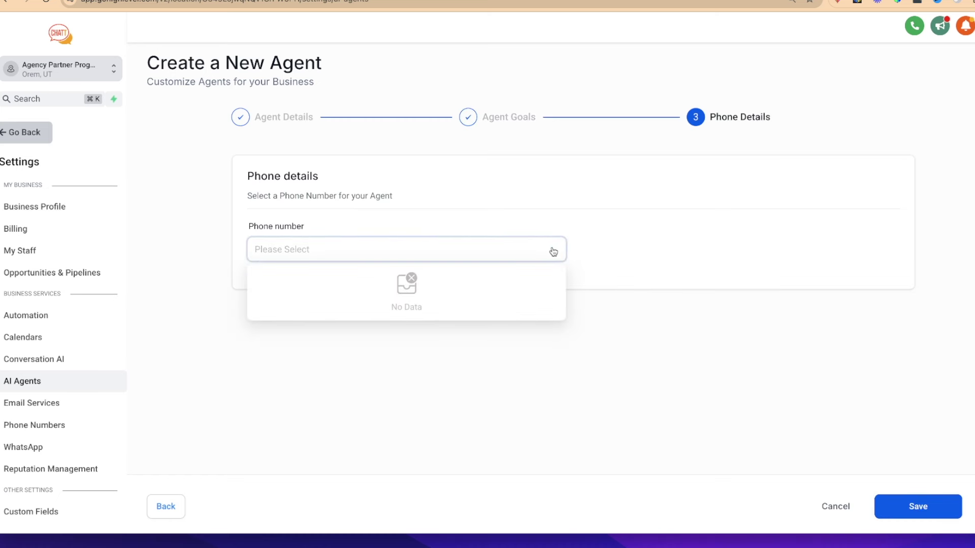